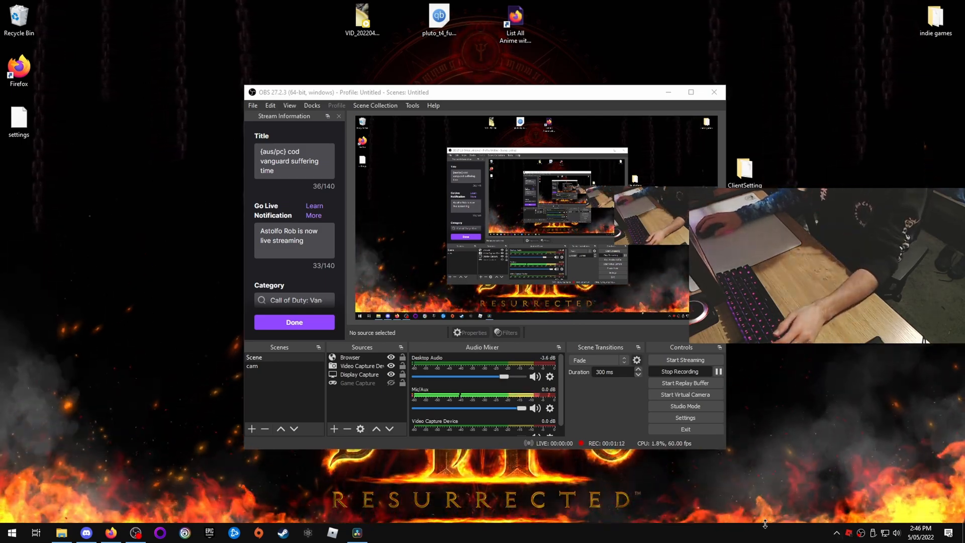
- Bring the mouse-sensitivity.com converter window to the front while OBS keeps recording
drag(754, 493, 754, 493)
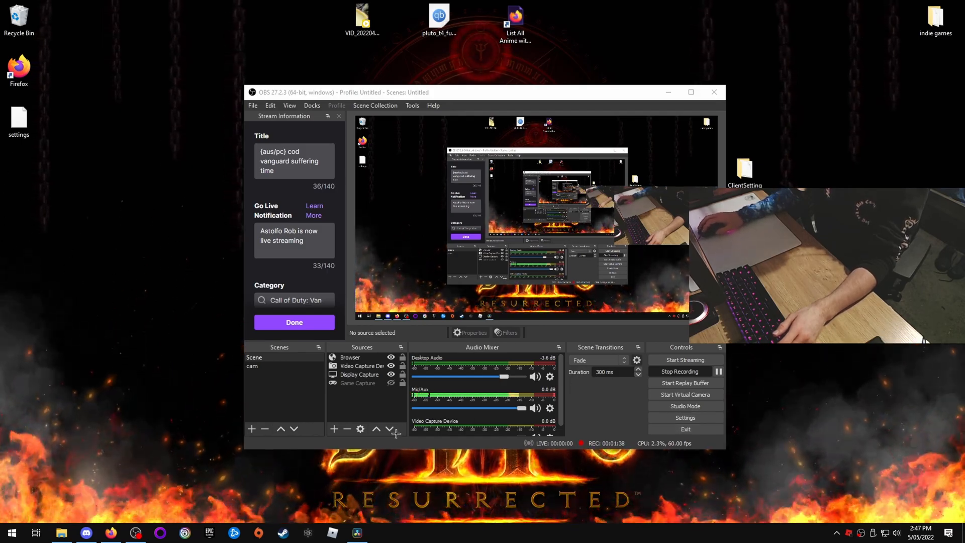
- Clear the Roblox camera Sensitivity 1 value and review the calculated result lines
click(111, 533)
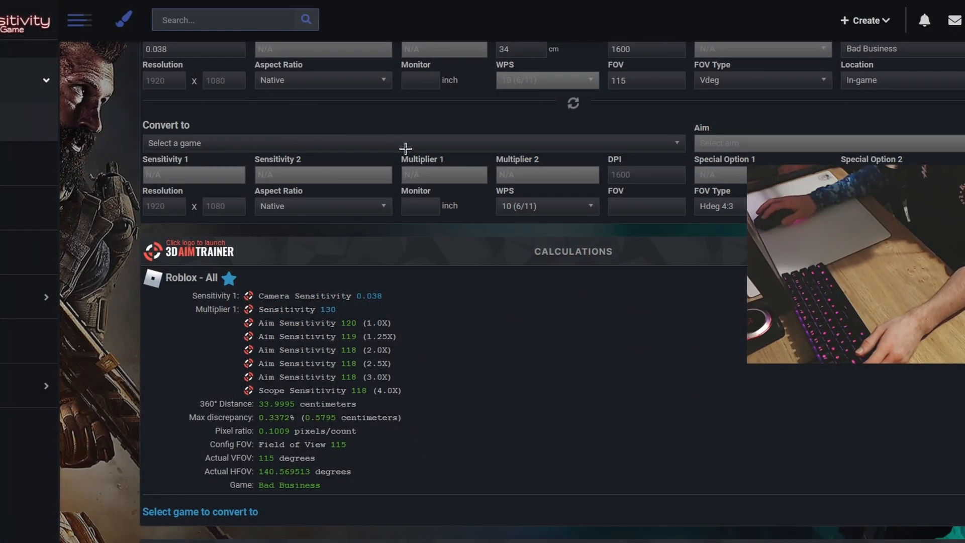
scroll(437, 312, up, 1)
scroll(437, 311, up, 1)
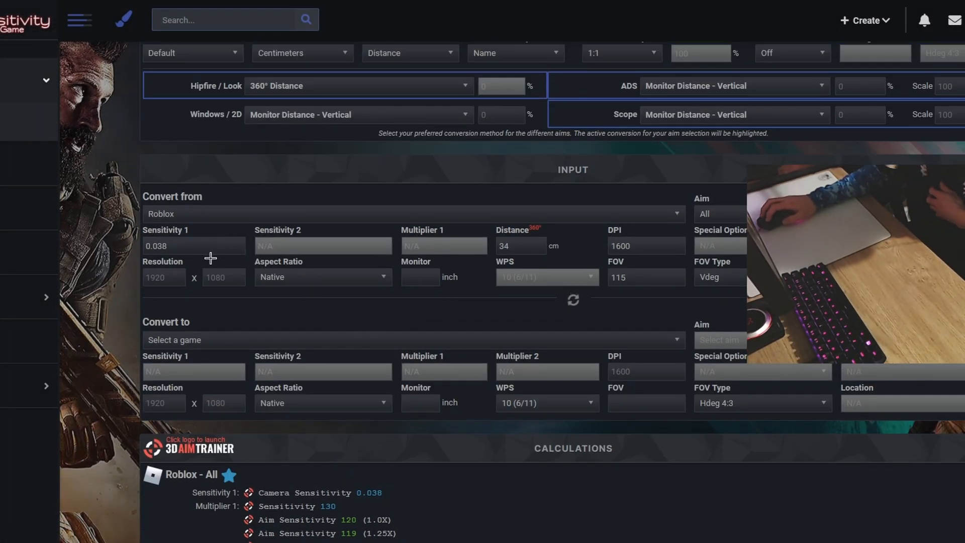
double_click(192, 245)
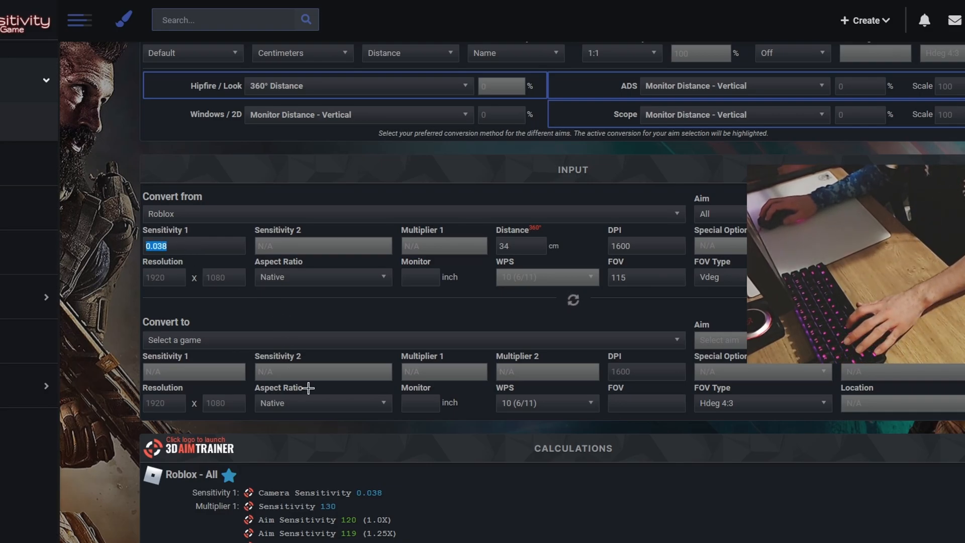
key(BackSpace)
scroll(317, 431, down, 3)
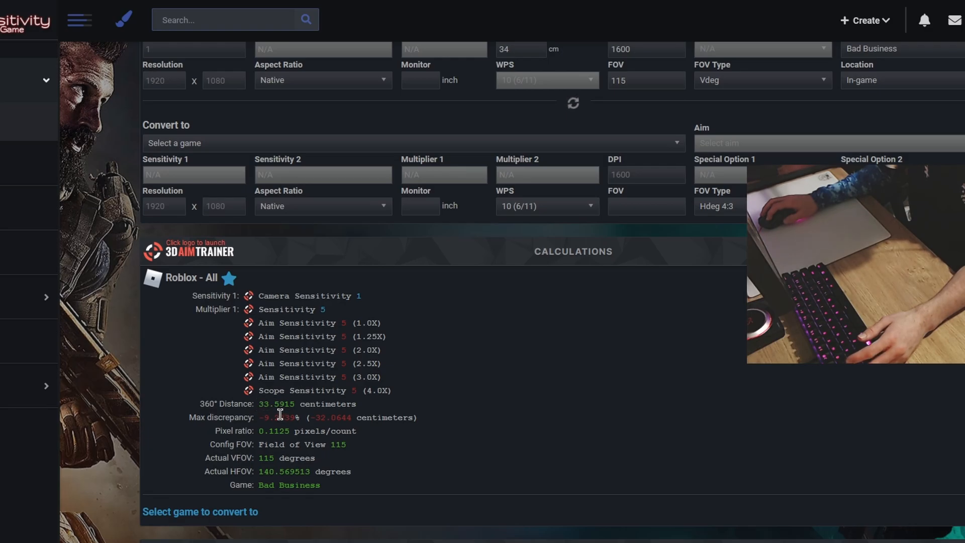
drag(337, 317, 354, 377)
click(355, 375)
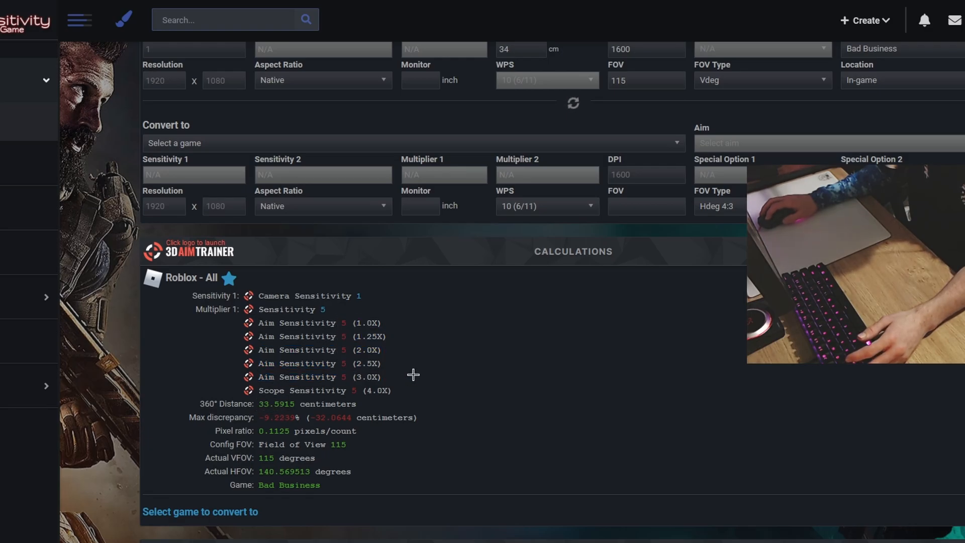
drag(338, 317, 344, 354)
click(373, 352)
scroll(723, 287, up, 5)
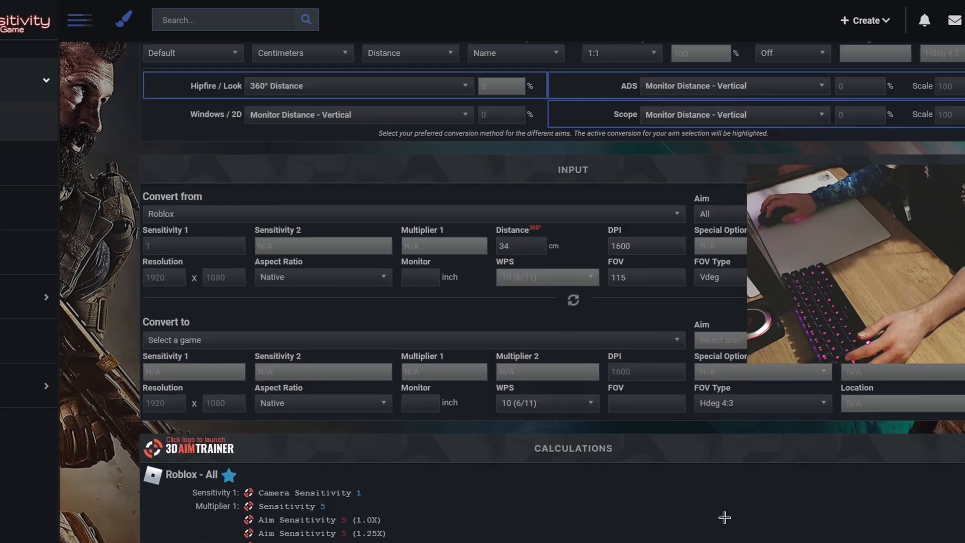
- Change the Convert-from aim from All to 1.0X
click(711, 213)
click(717, 227)
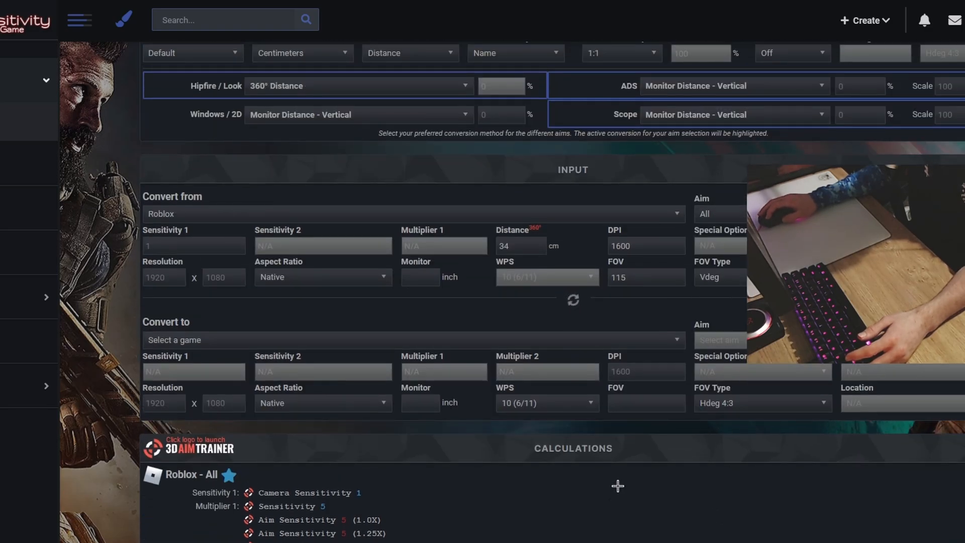
scroll(685, 282, down, 4)
scroll(685, 282, up, 4)
click(716, 213)
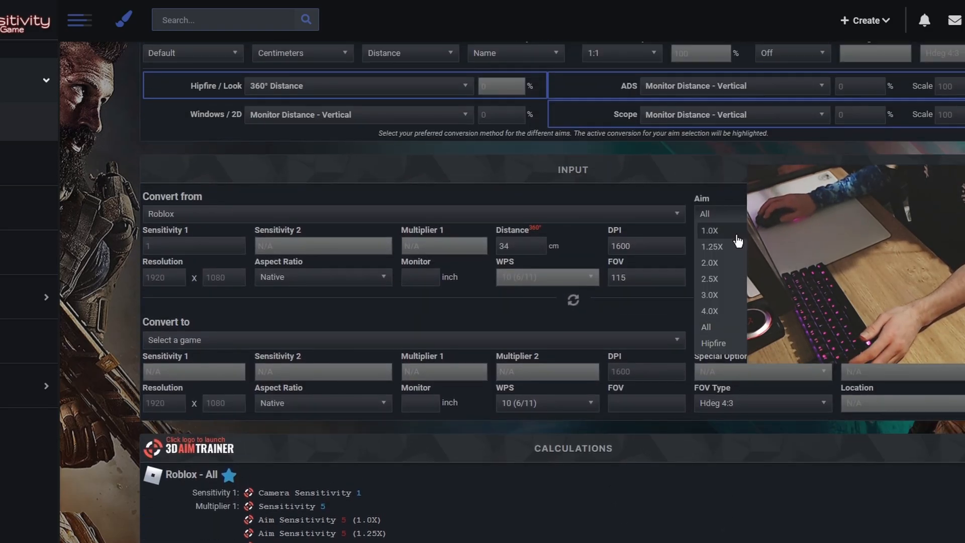
click(716, 238)
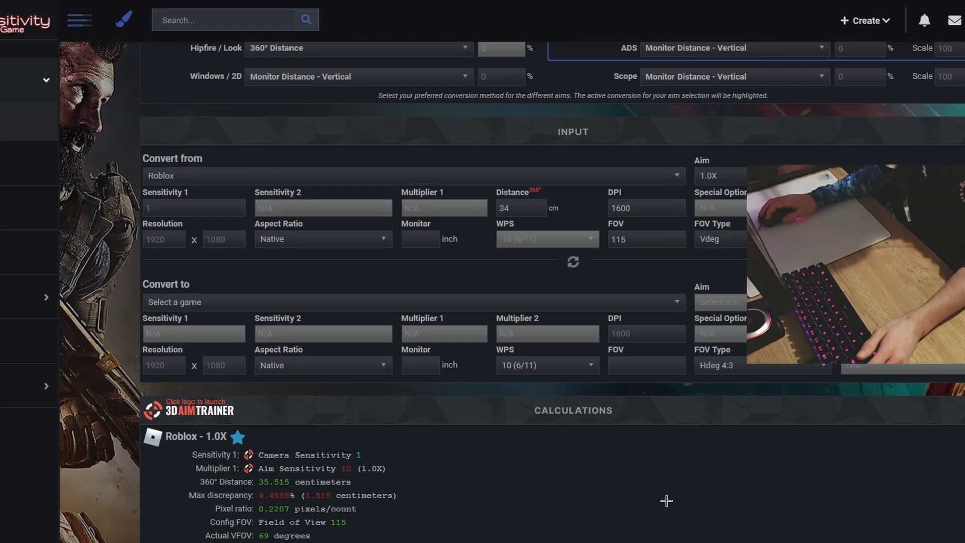
scroll(673, 407, down, 4)
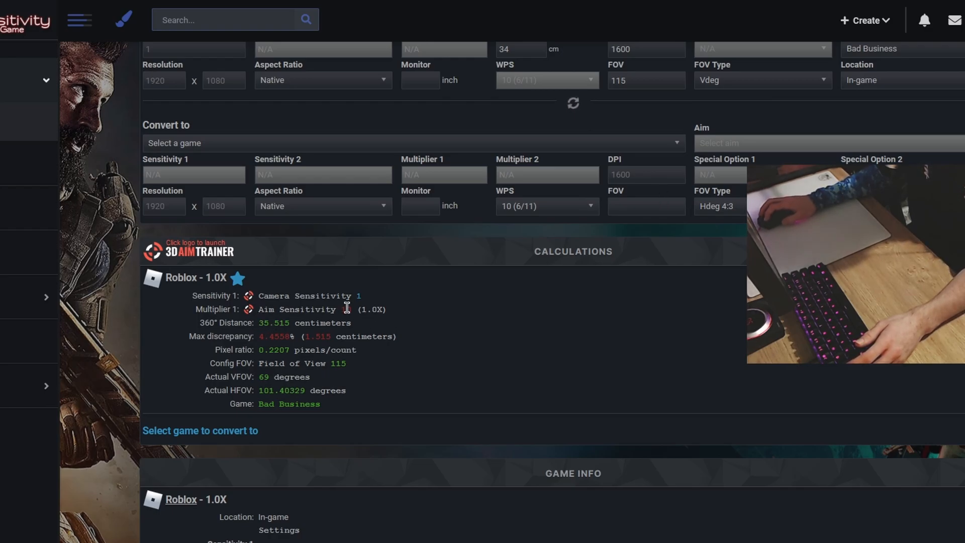
scroll(538, 328, up, 4)
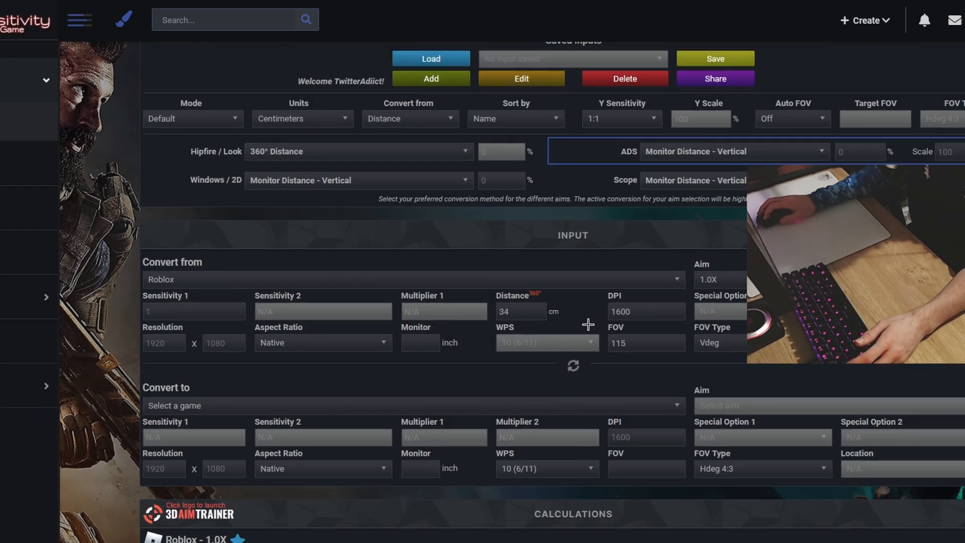
- Restore camera sensitivity 0.038 and set the aim back to All, giving Bad Business sensitivity 130
click(198, 312)
text(0.038)
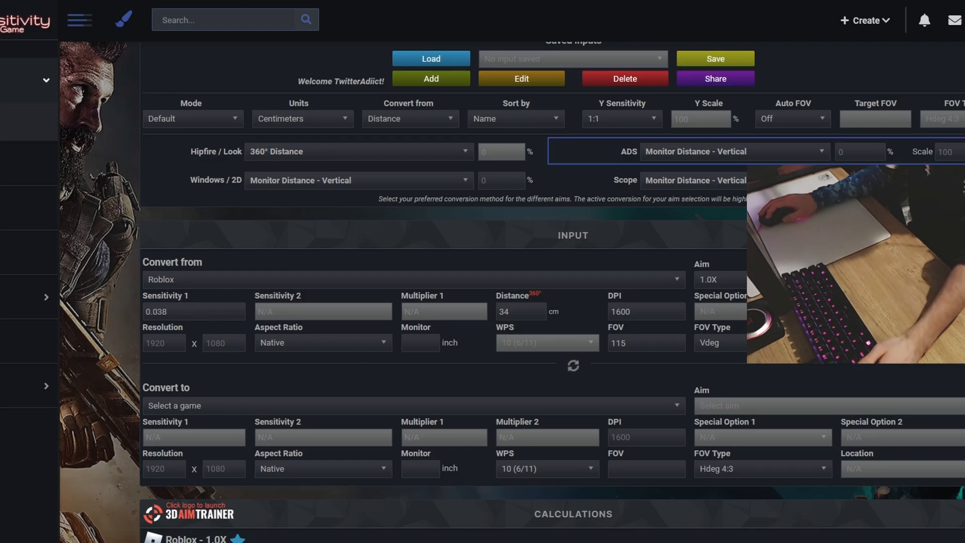
scroll(573, 328, down, 5)
scroll(573, 328, down, 5)
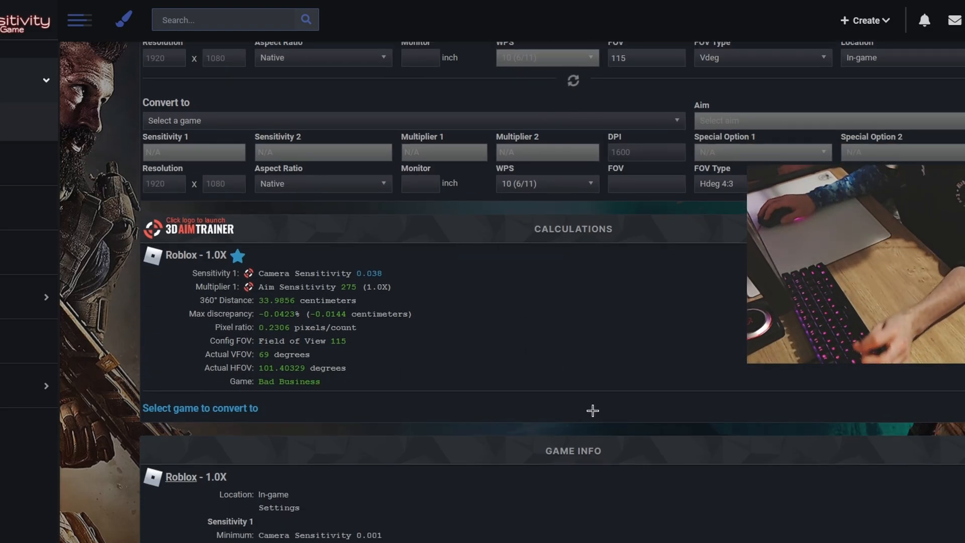
scroll(639, 350, up, 2)
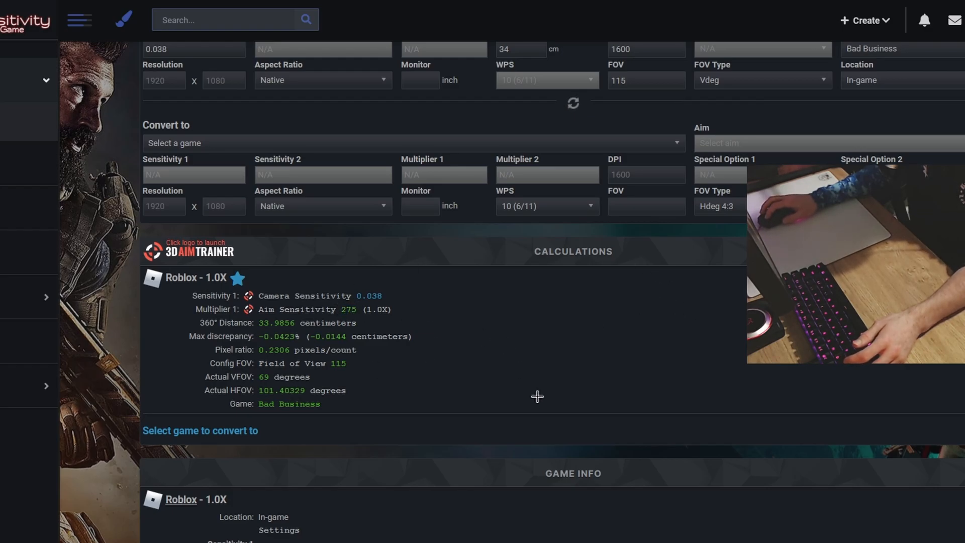
scroll(537, 396, up, 3)
click(716, 213)
click(716, 335)
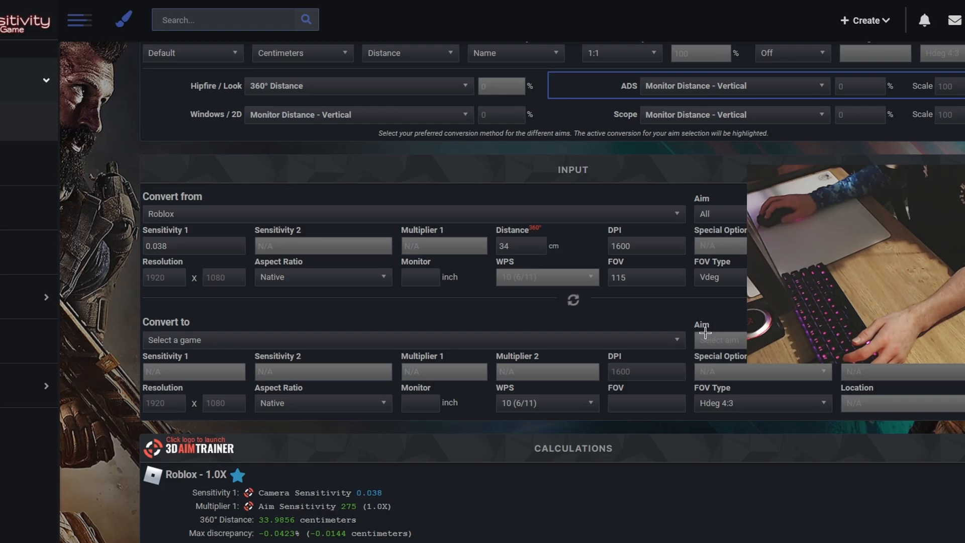
scroll(449, 444, down, 3)
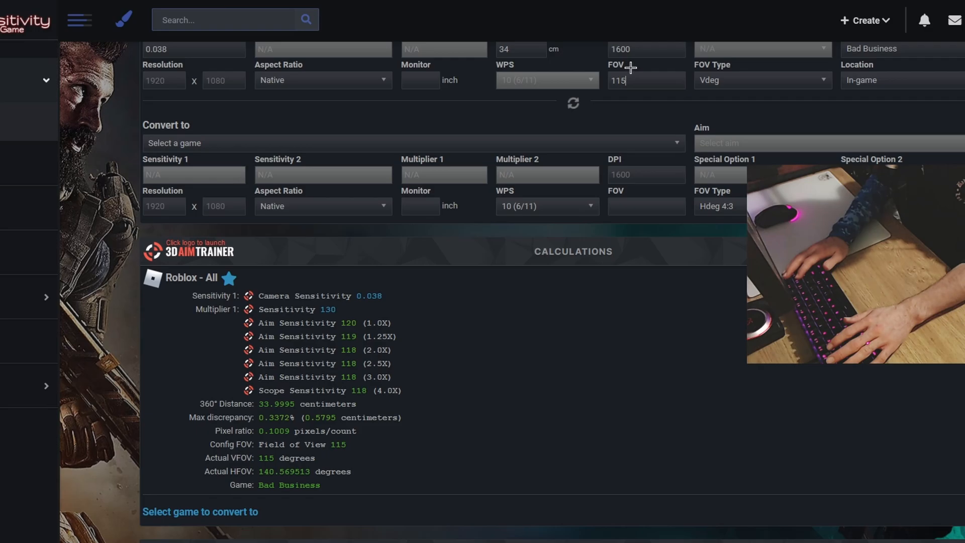
- Retype the Roblox FOV, fixing typos until it reads 115 with camera sensitivity 0.038
key(BackSpace)
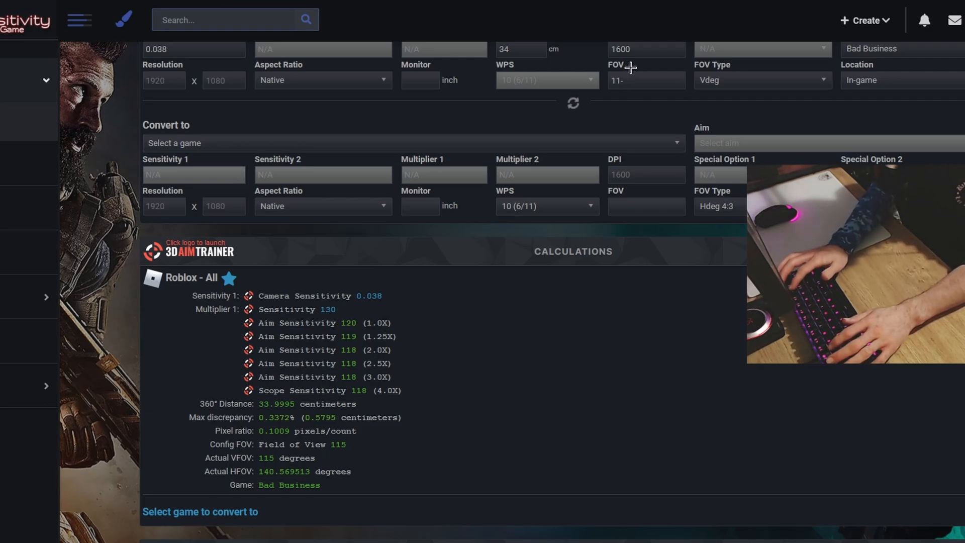
text(0)
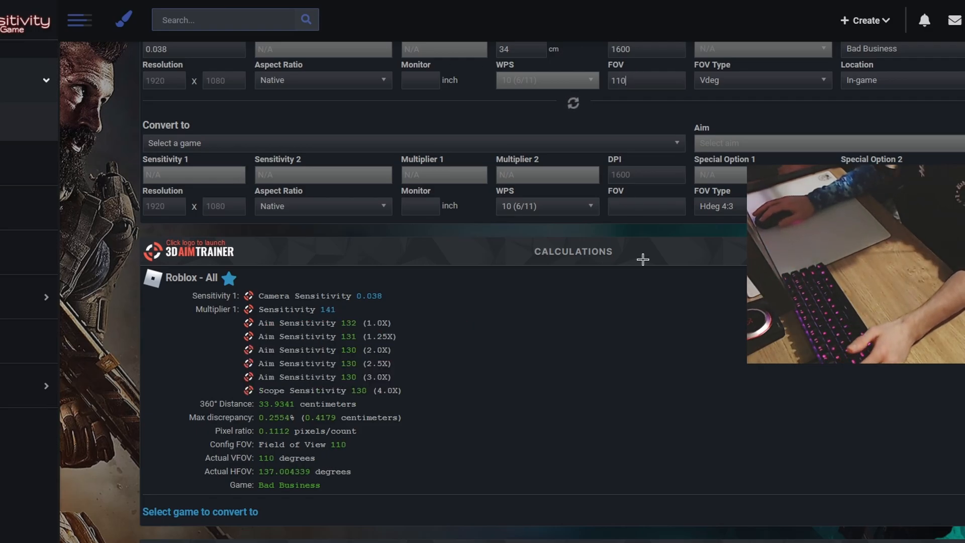
drag(258, 309, 646, 401)
click(620, 402)
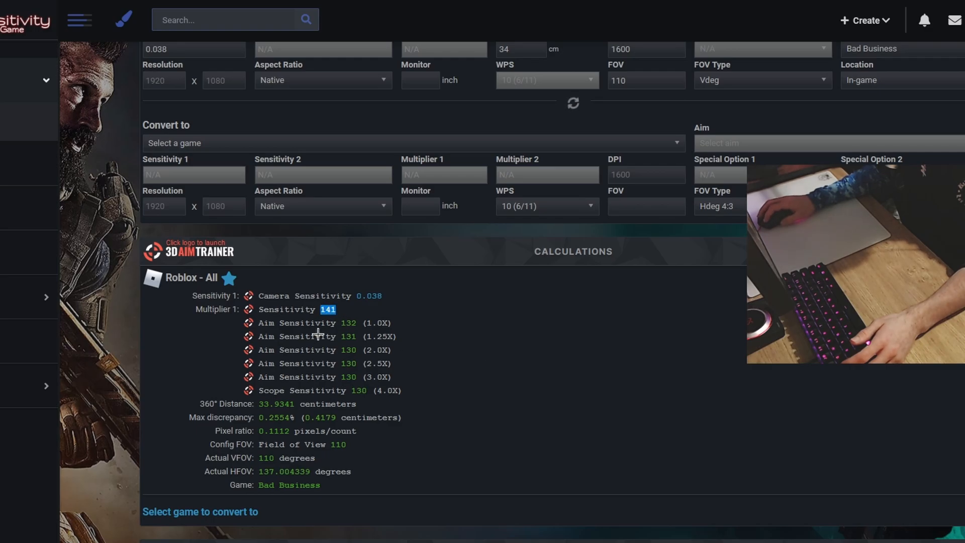
click(646, 79)
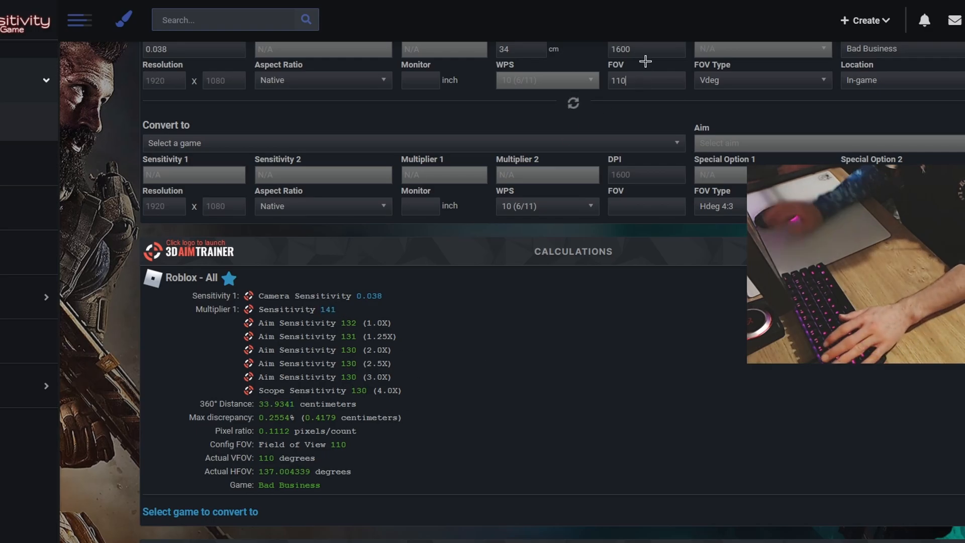
text(111)
key(BackSpace)
text(1)
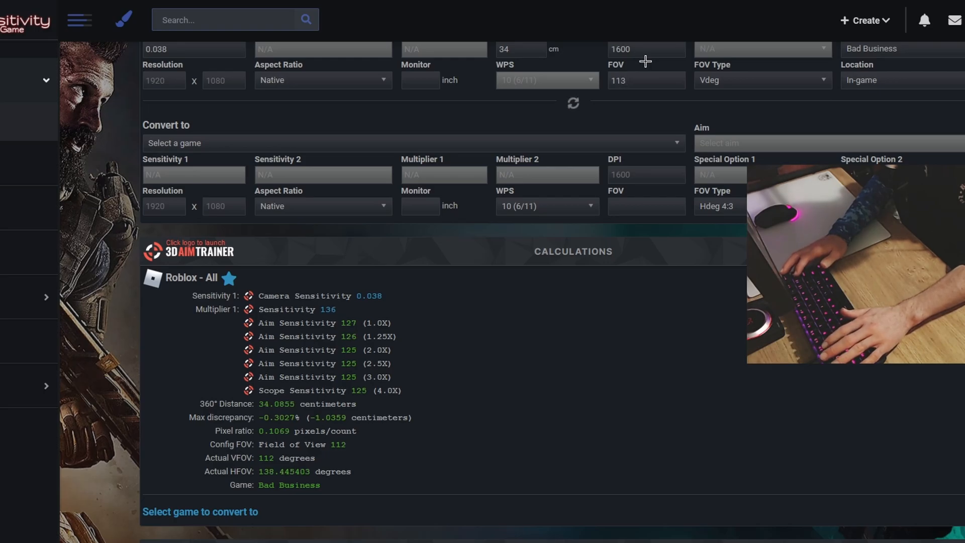
text(4)
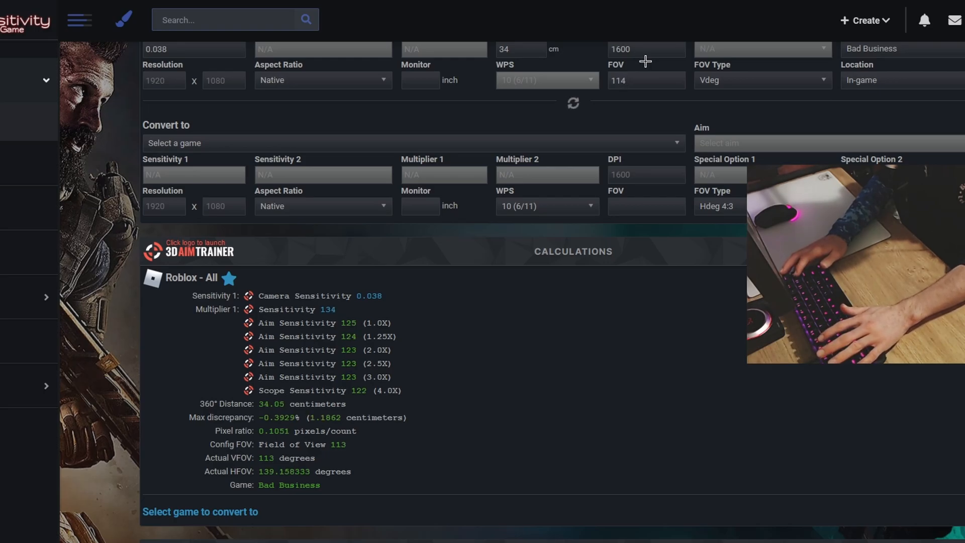
key(BackSpace)
text(5)
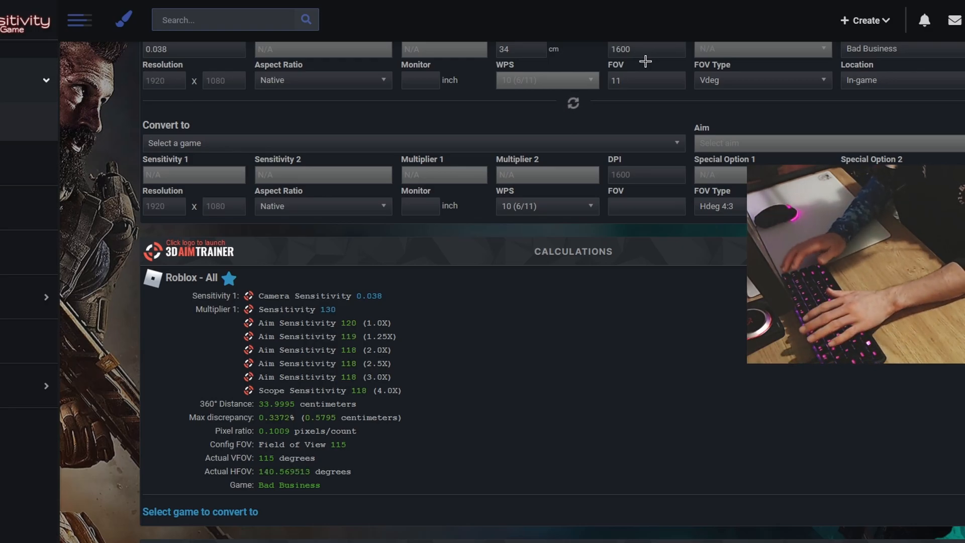
key(BackSpace)
text(9)
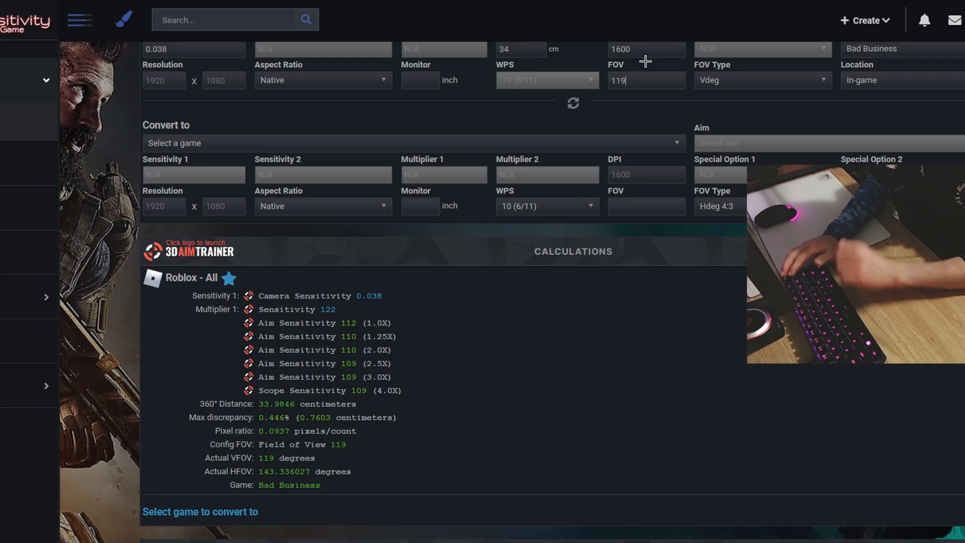
key(BackSpace)
text(5)
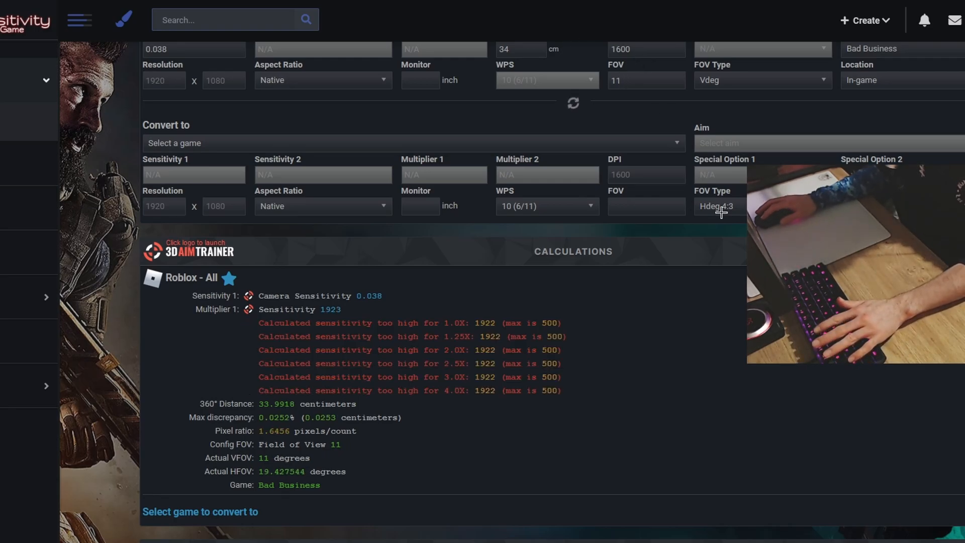
scroll(806, 160, up, 4)
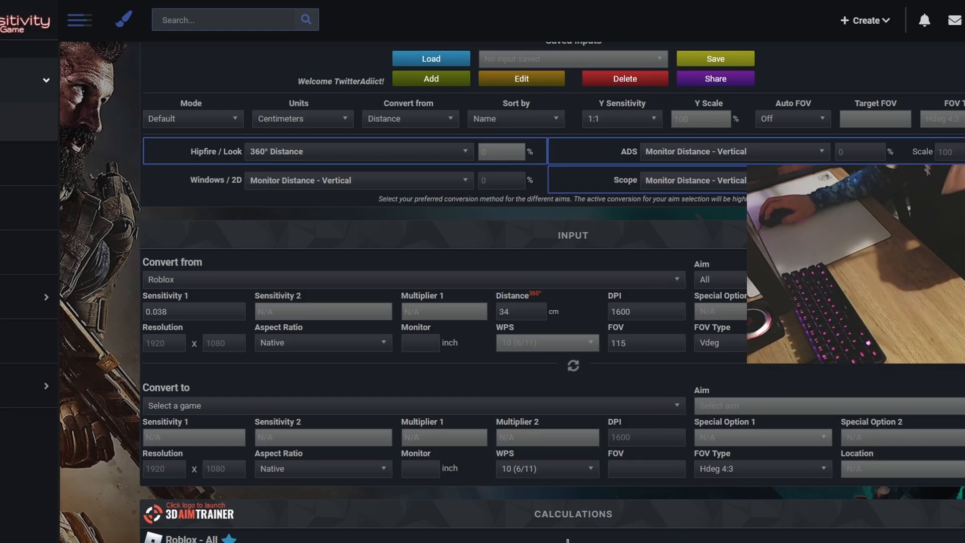
scroll(601, 526, down, 3)
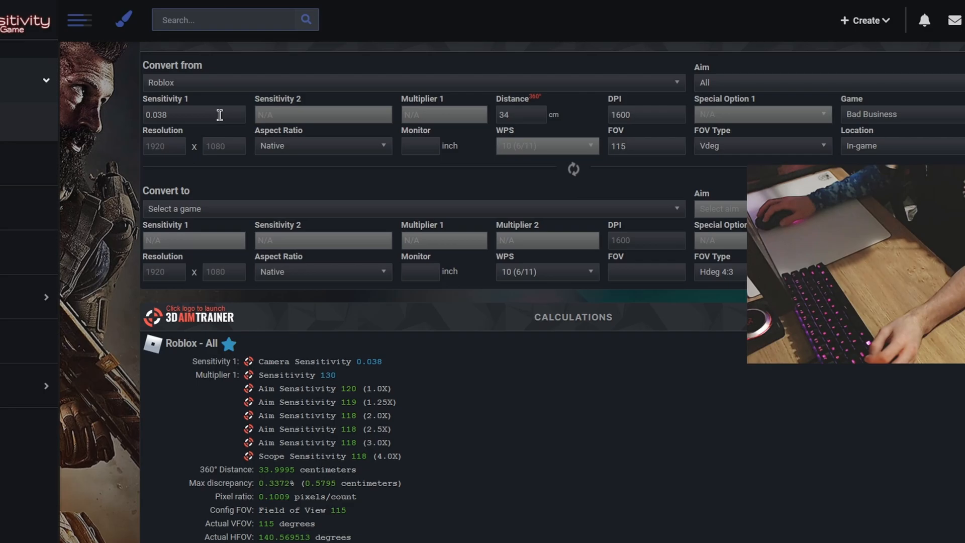
click(642, 113)
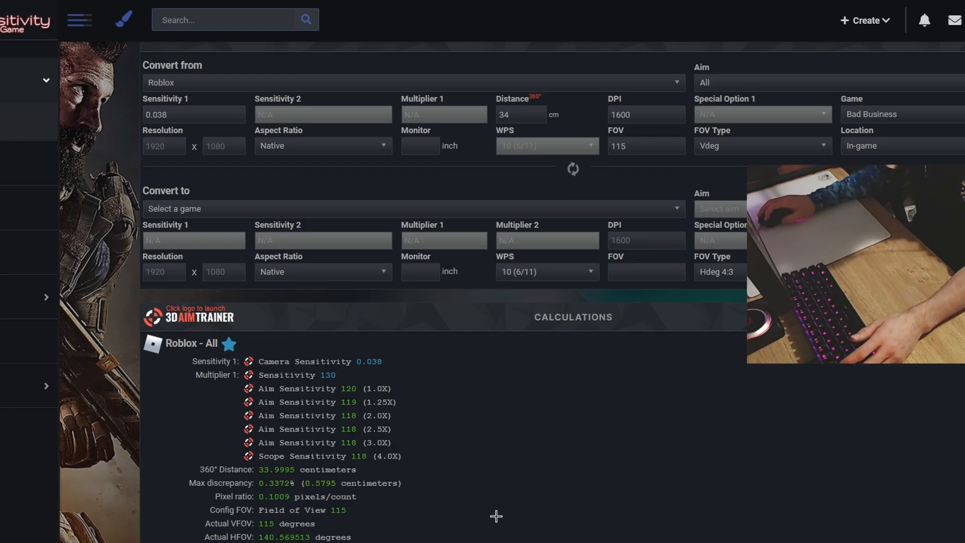
scroll(495, 516, down, 2)
scroll(496, 516, up, 8)
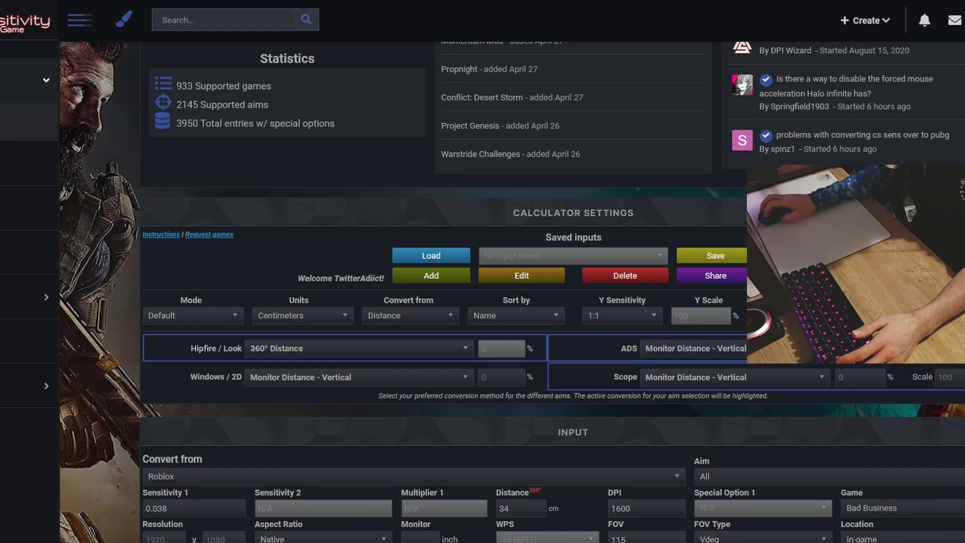
- Show the desktop, paste rbxfpsunlocker beside the video file and launch it
key(super+d)
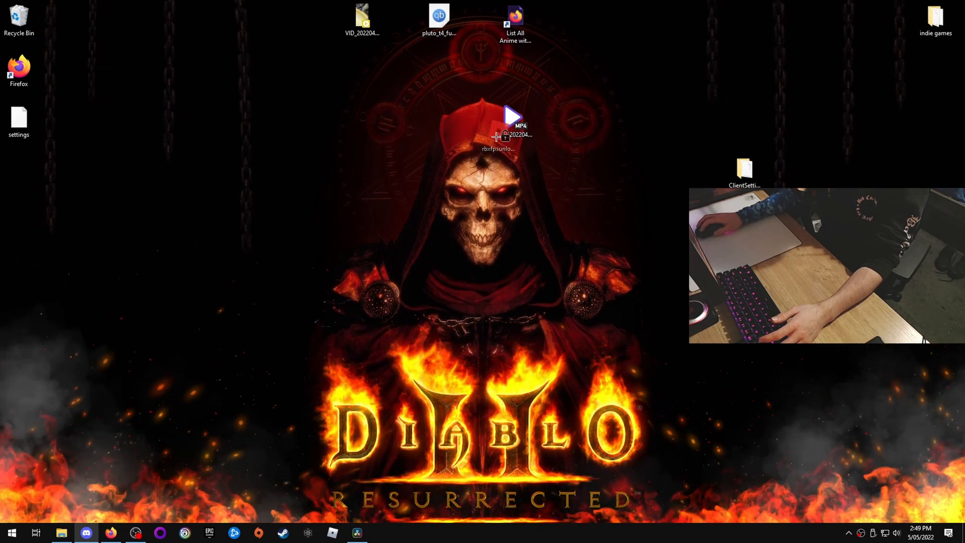
key(ctrl+v)
drag(520, 171, 415, 173)
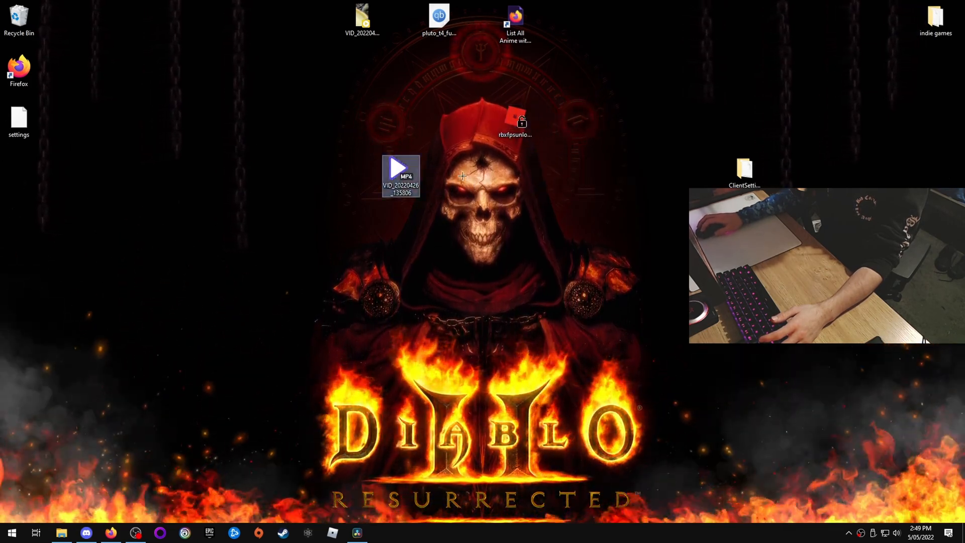
click(517, 122)
double_click(518, 122)
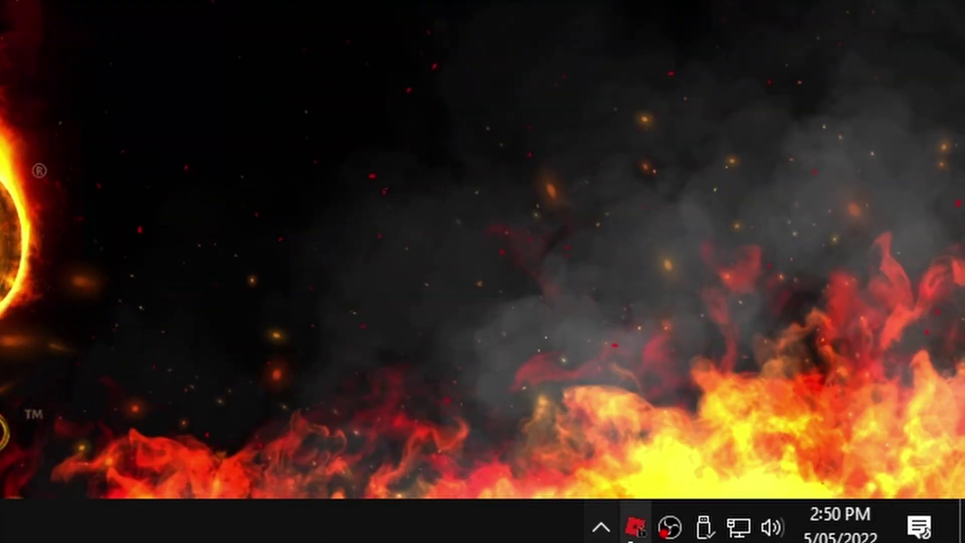
right_click(849, 533)
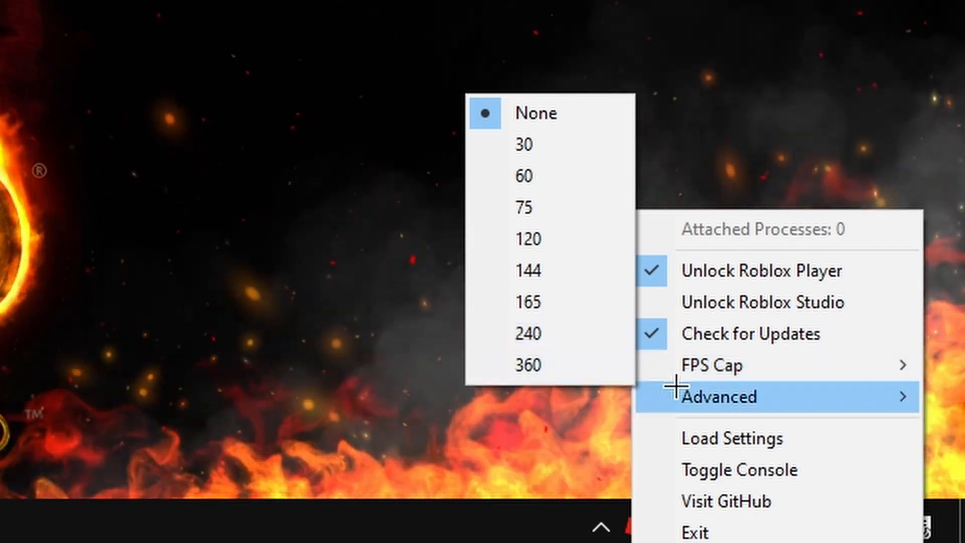
mouse_move(712, 359)
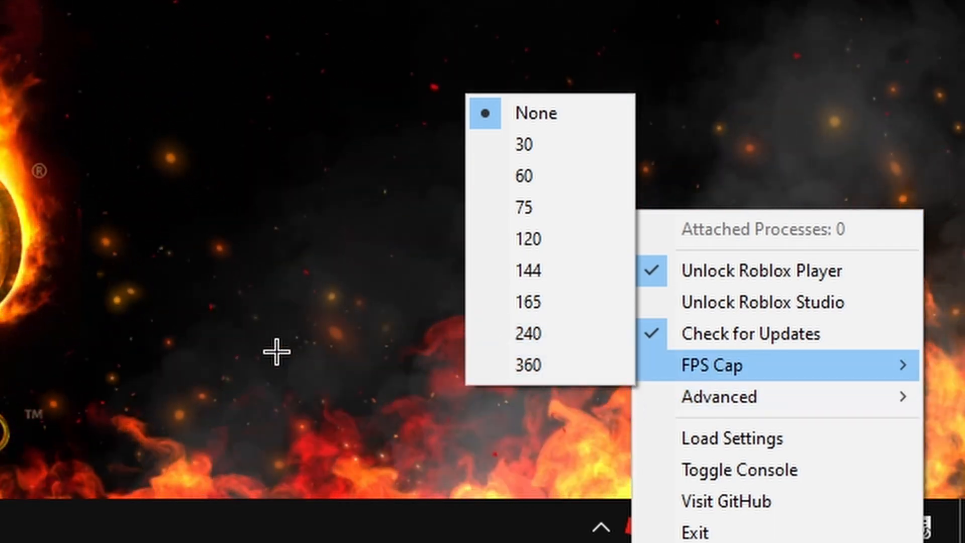
click(276, 352)
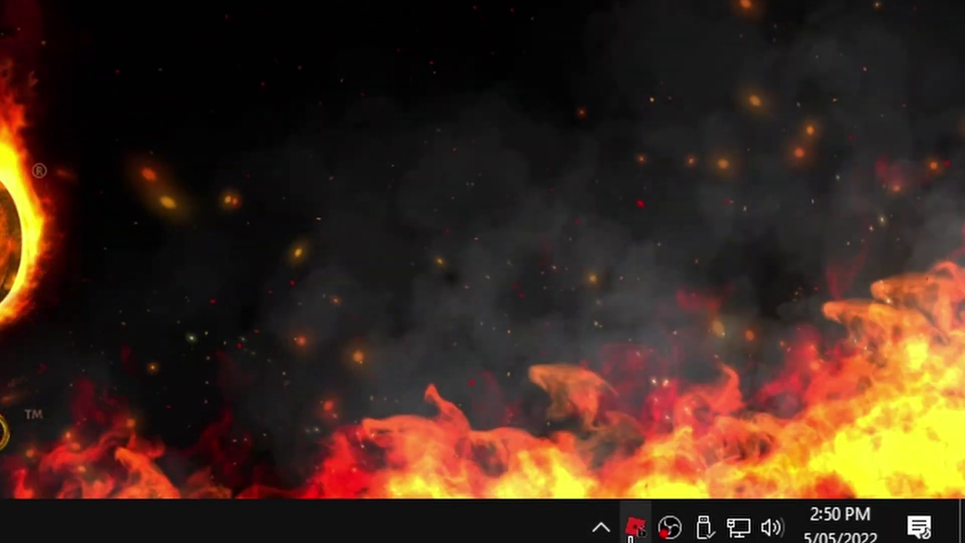
right_click(635, 526)
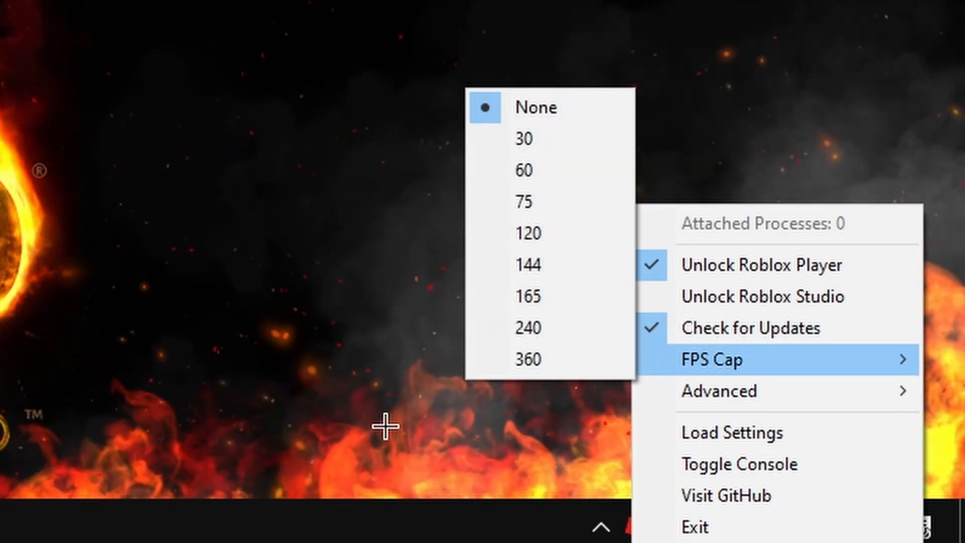
click(386, 427)
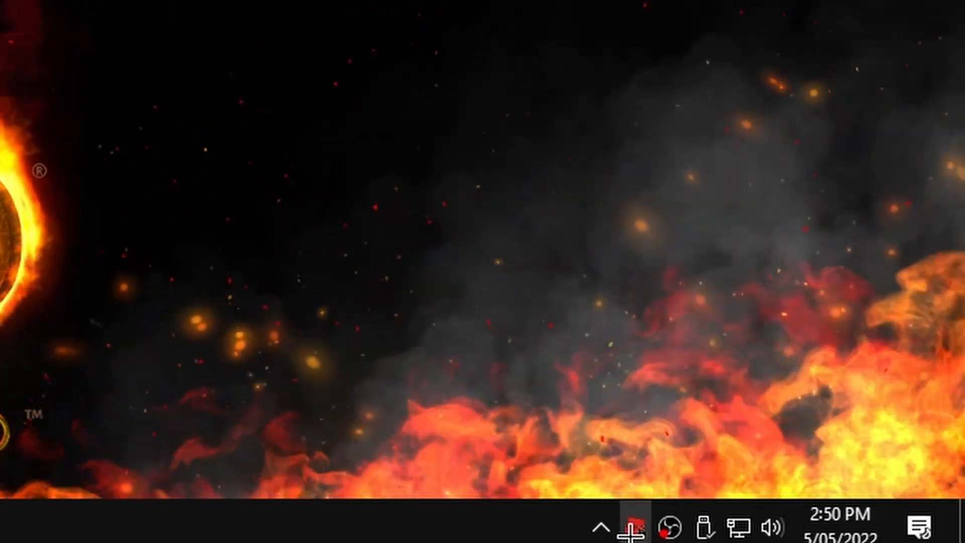
right_click(632, 531)
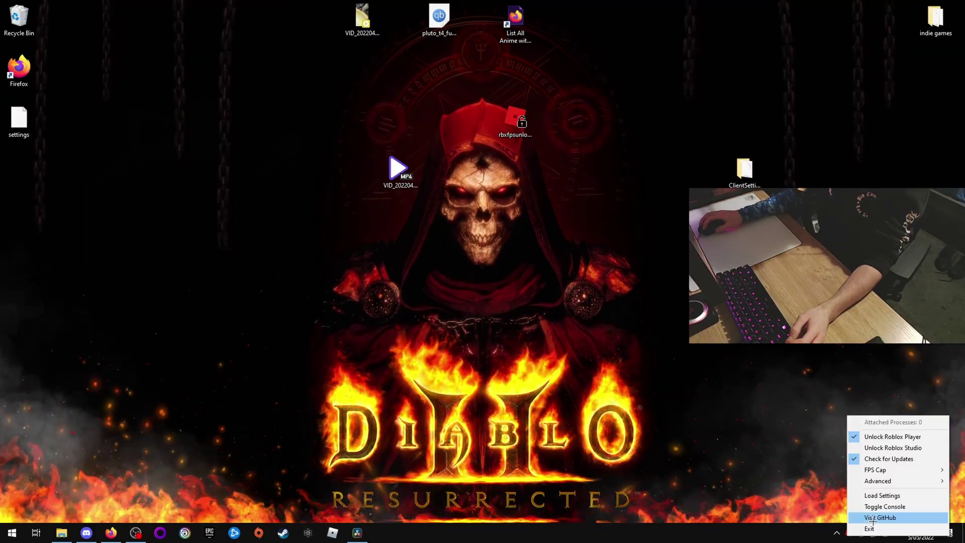
click(760, 478)
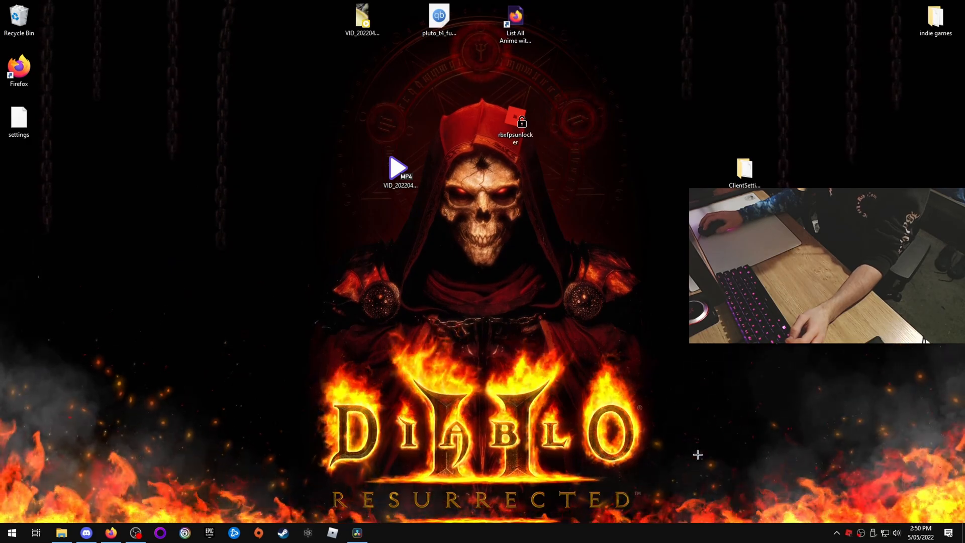
right_click(852, 533)
click(761, 478)
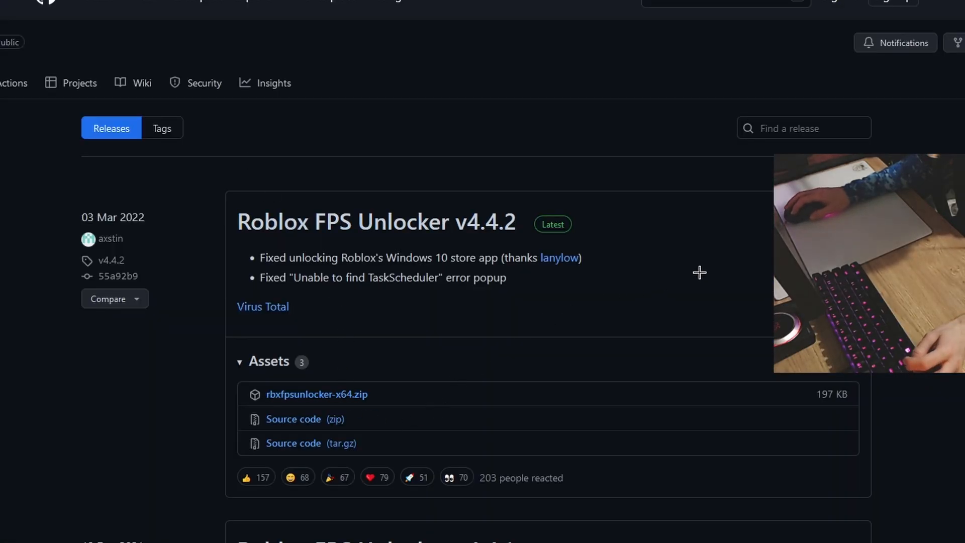
key(alt+Left)
scroll(290, 413, down, 1)
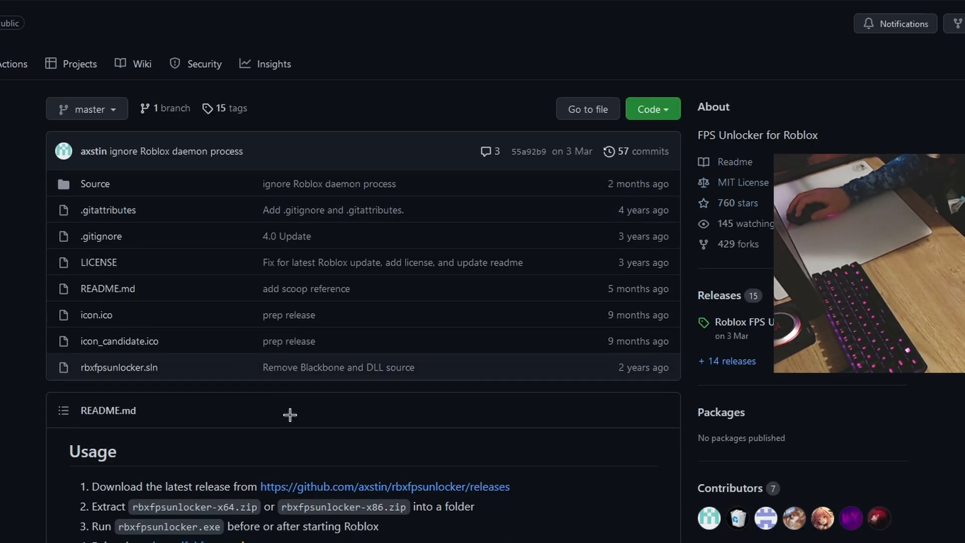
scroll(289, 413, down, 3)
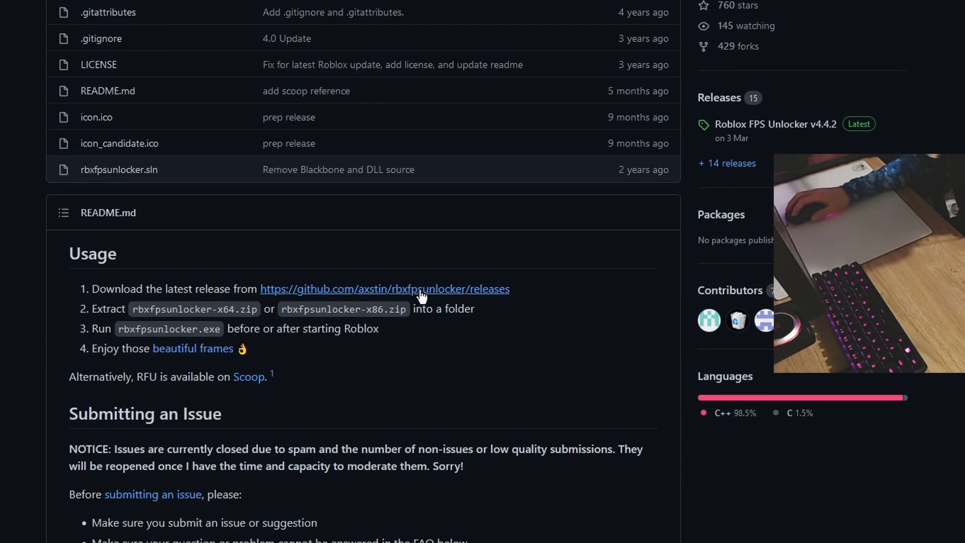
click(521, 289)
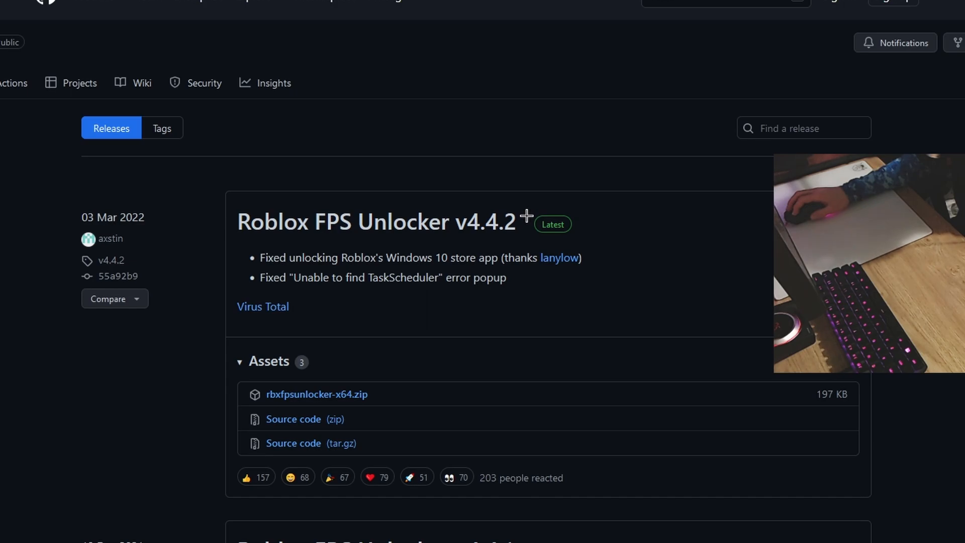
drag(527, 218, 55, 85)
click(738, 272)
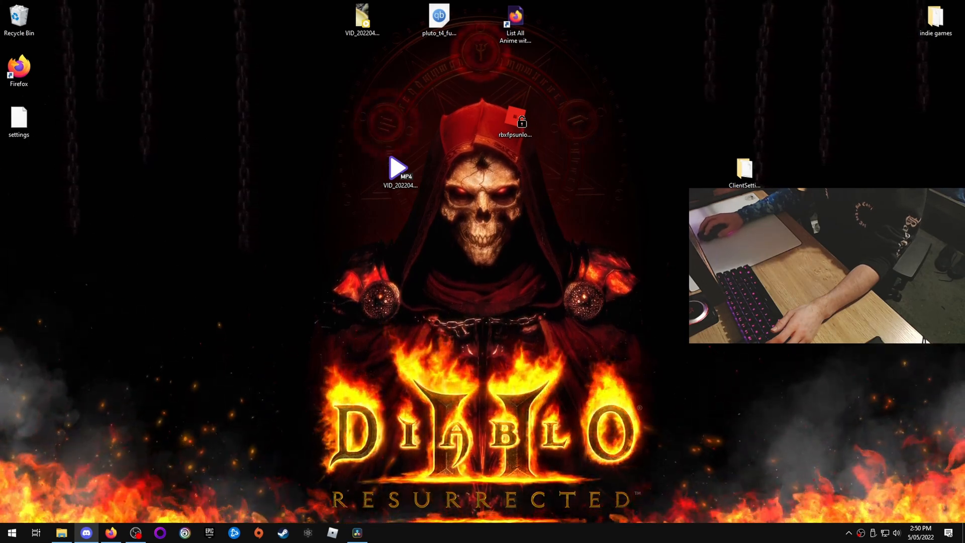
- Remove rbxfpsunlocker from the desktop and check that Drive's ClientSettings folder holds ClientAppSettings.json
key(Delete)
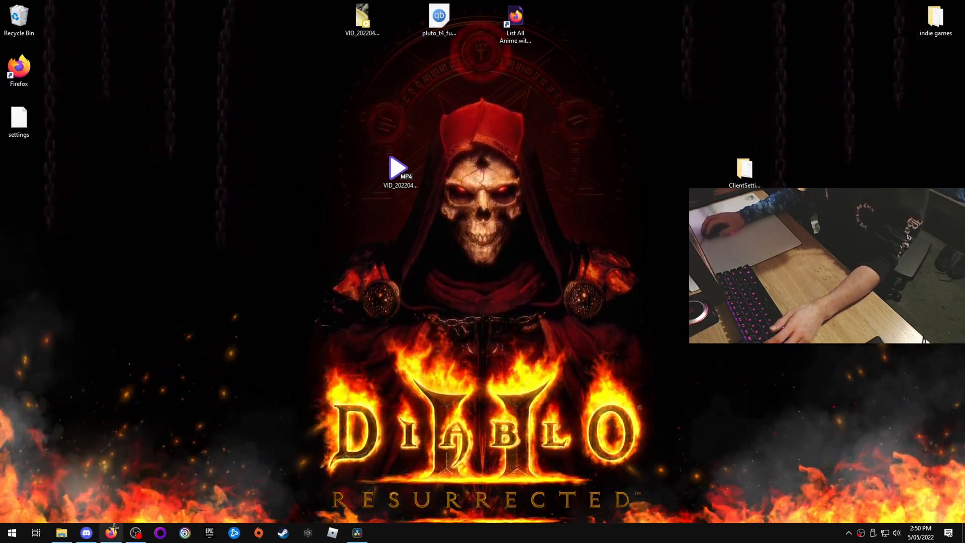
click(112, 534)
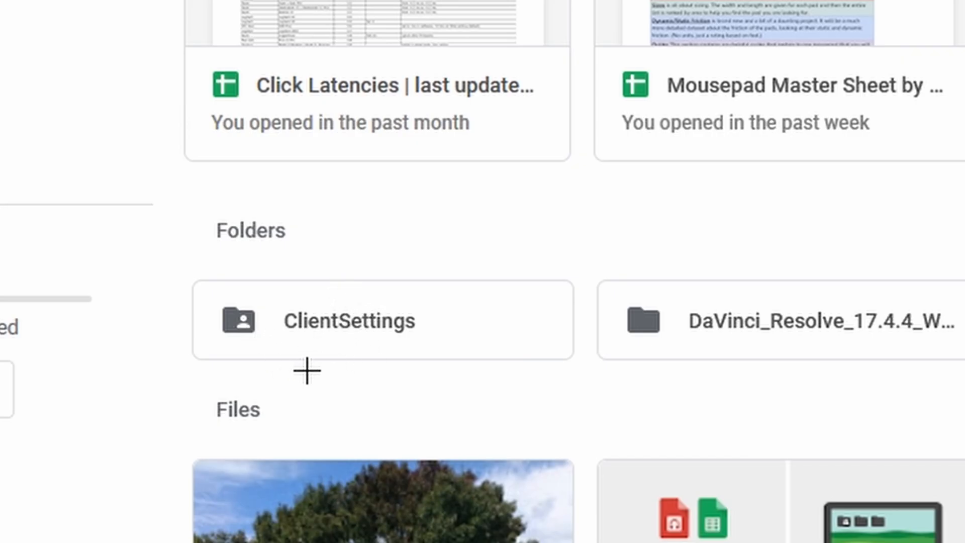
double_click(374, 322)
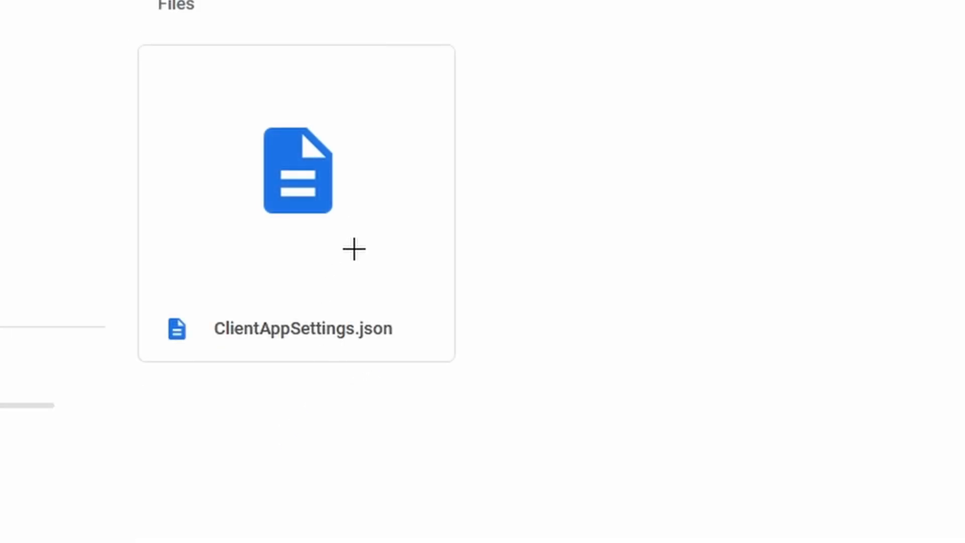
key(alt+Left)
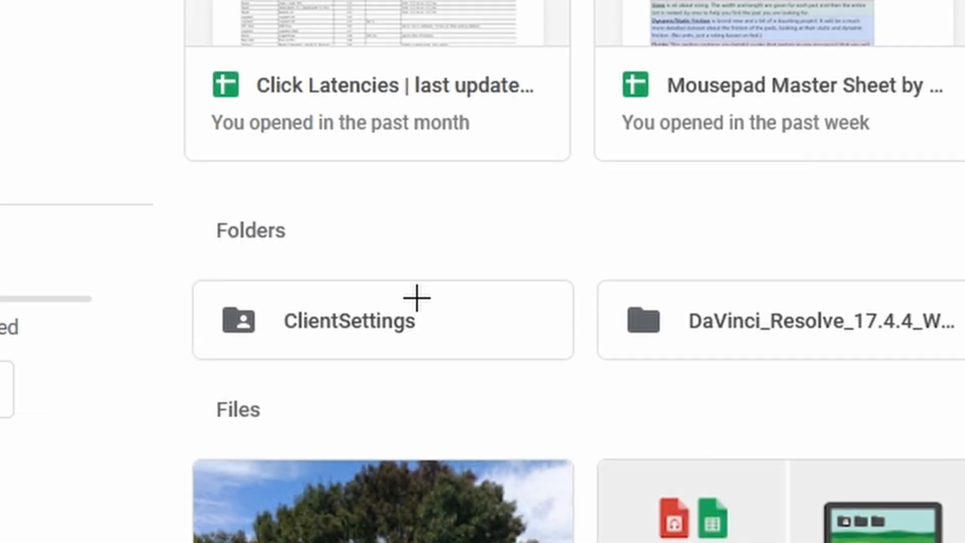
- Use the ClientSettings folder's action menu in Drive and return to the desktop
right_click(415, 295)
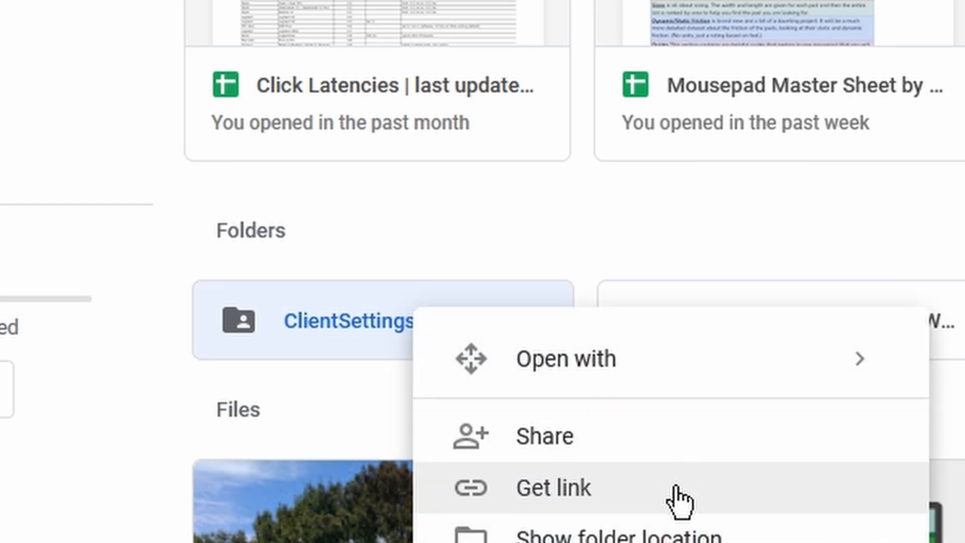
click(681, 499)
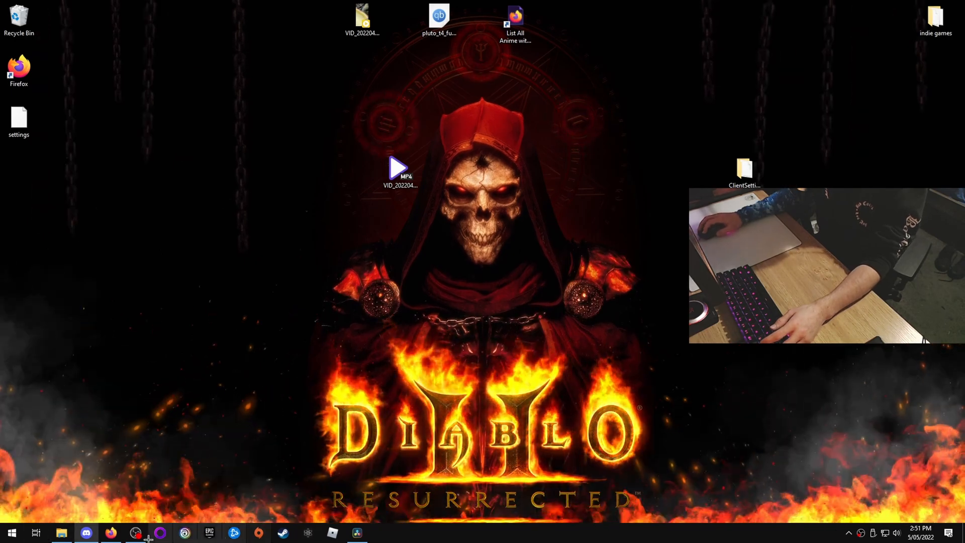
click(744, 172)
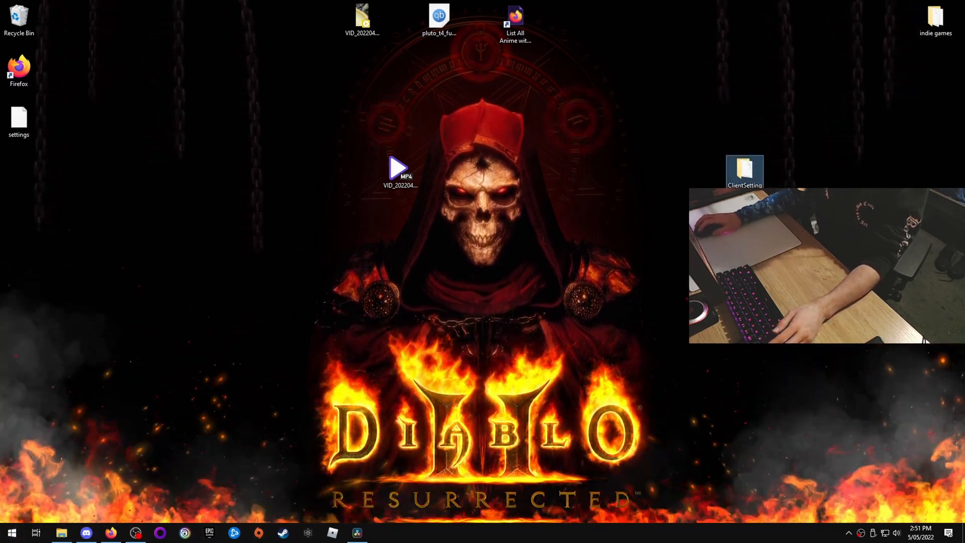
click(13, 532)
key(super)
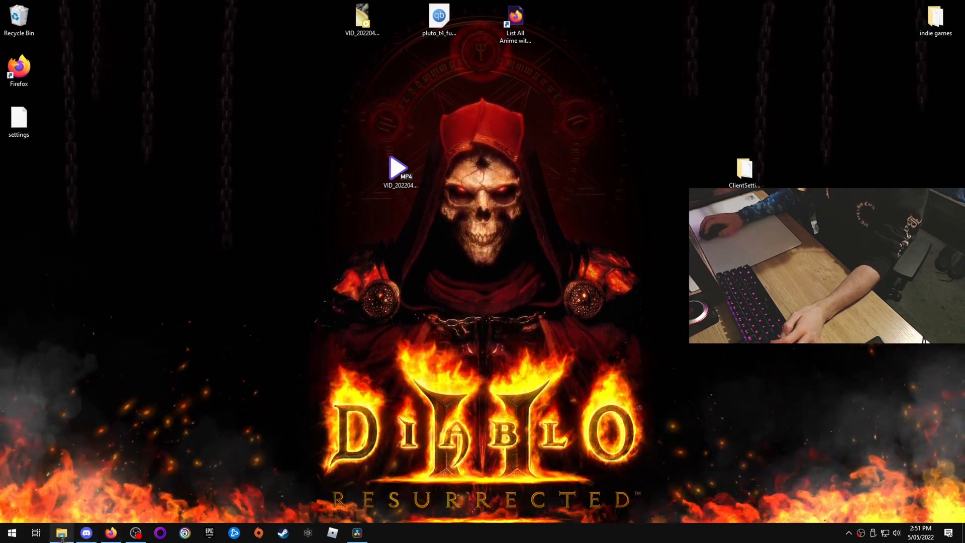
right_click(61, 533)
click(79, 448)
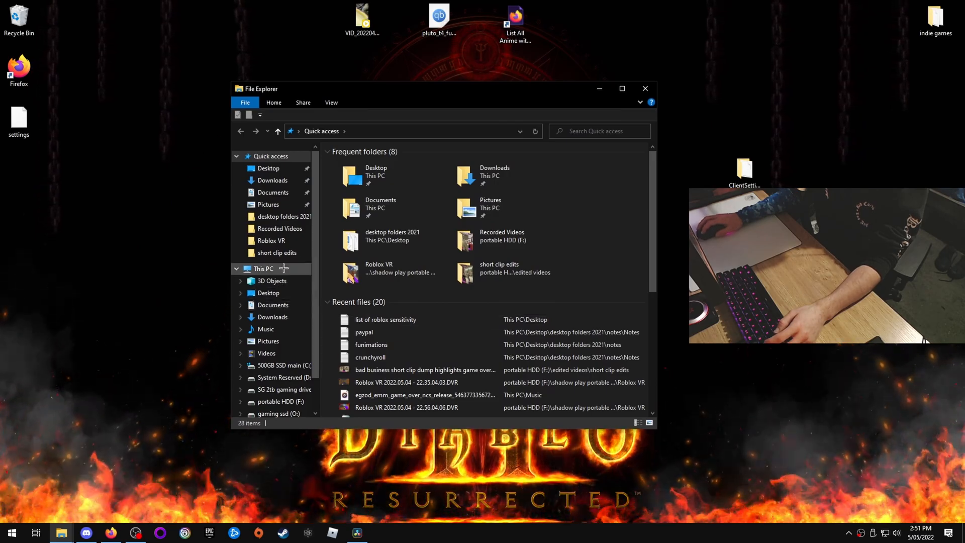
- Navigate This PC > C: > Program Files (x86) > Roblox > Versions > version-062129abce154d35
click(265, 269)
double_click(385, 298)
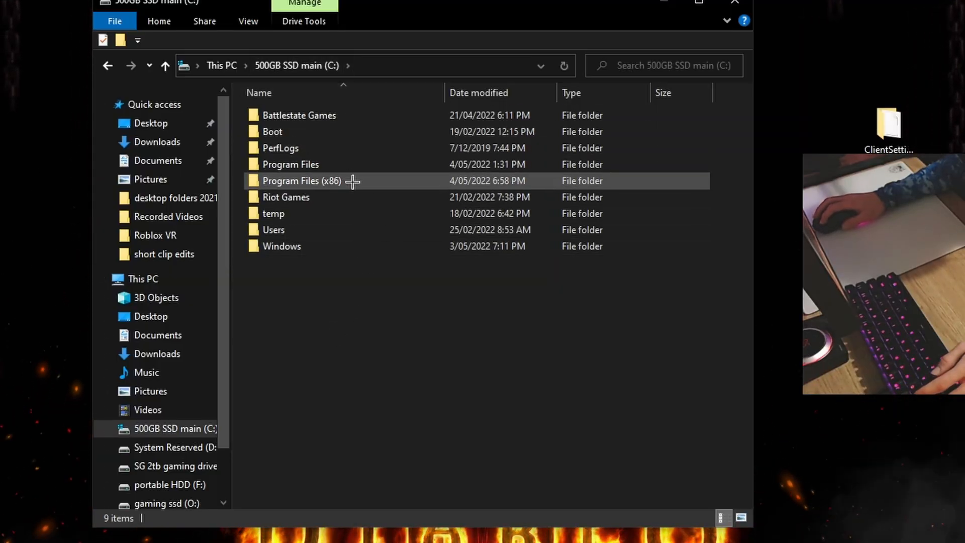
double_click(357, 182)
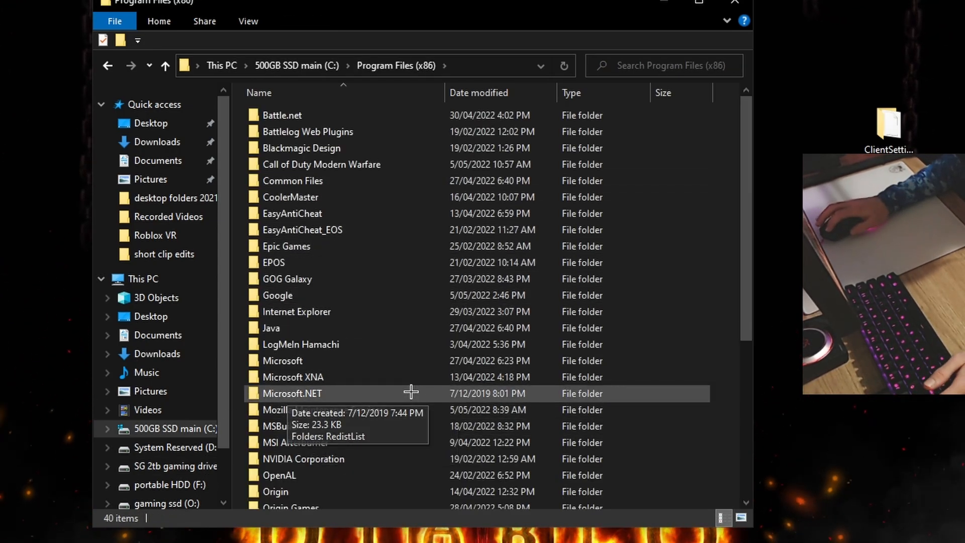
scroll(367, 451, down, 1)
scroll(368, 468, down, 2)
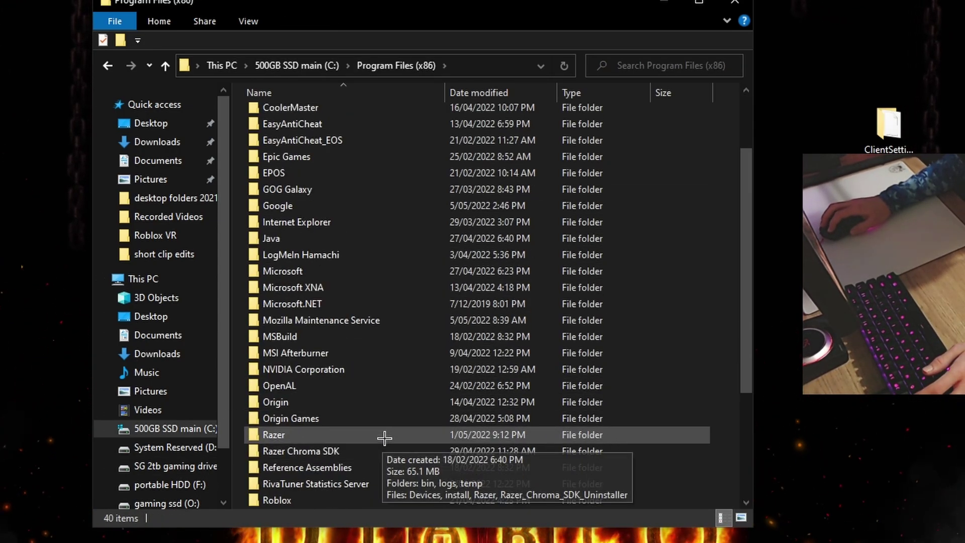
double_click(353, 500)
double_click(331, 114)
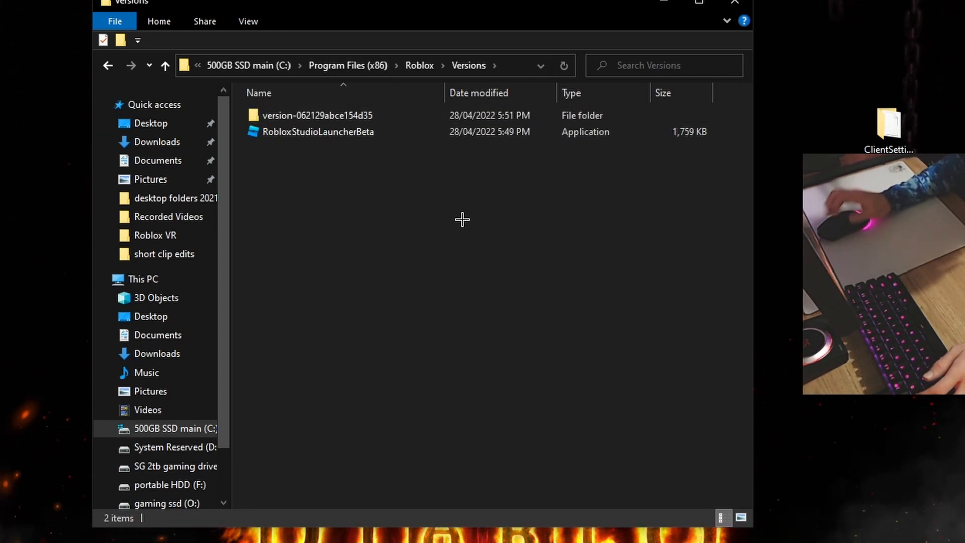
double_click(437, 116)
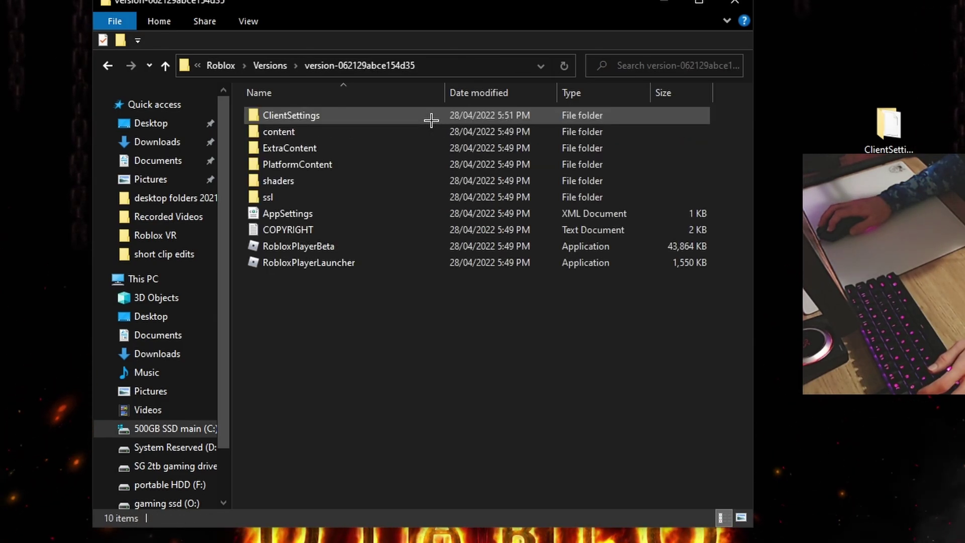
- Compare the desktop ClientSettings folder with the one inside the Roblox version folder, peeking inside the latter
click(318, 114)
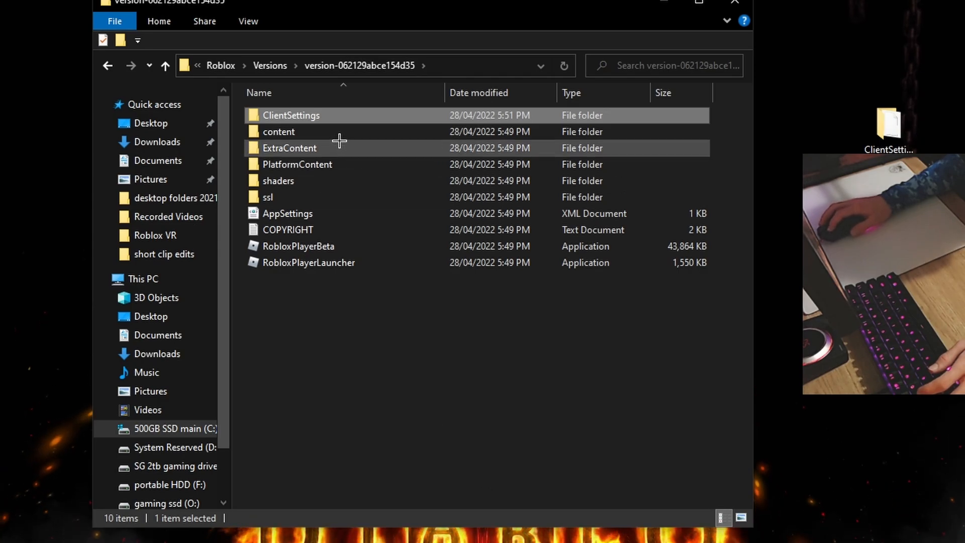
click(367, 415)
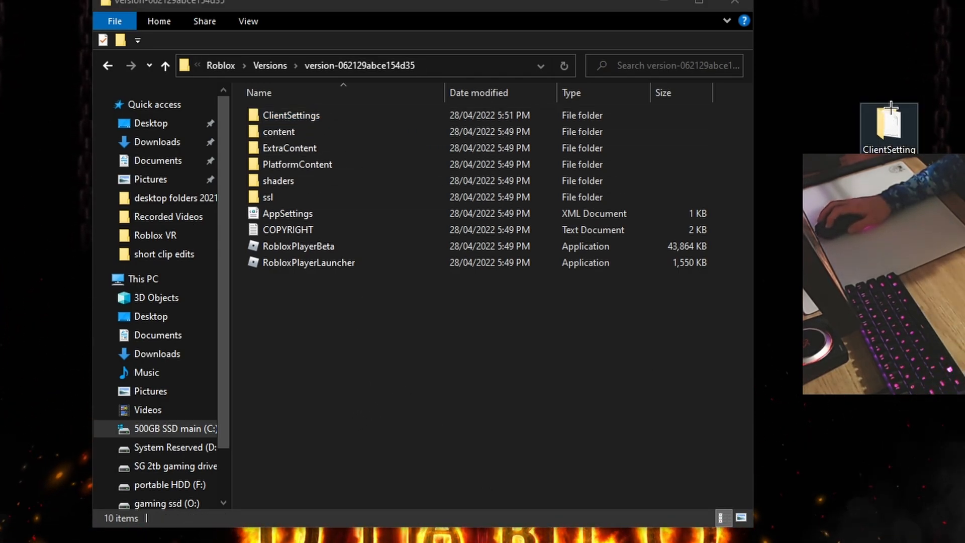
mouse_move(889, 127)
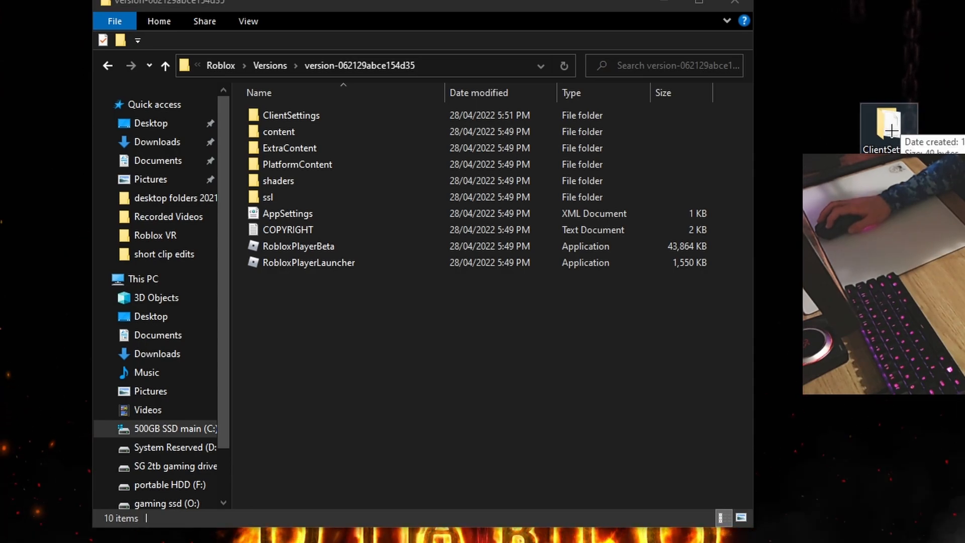
right_click(892, 130)
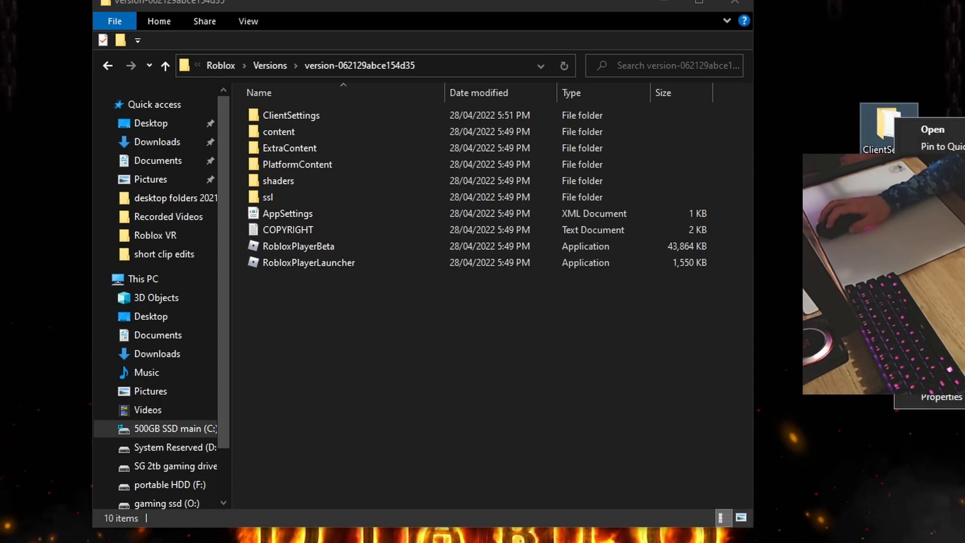
click(639, 339)
right_click(397, 350)
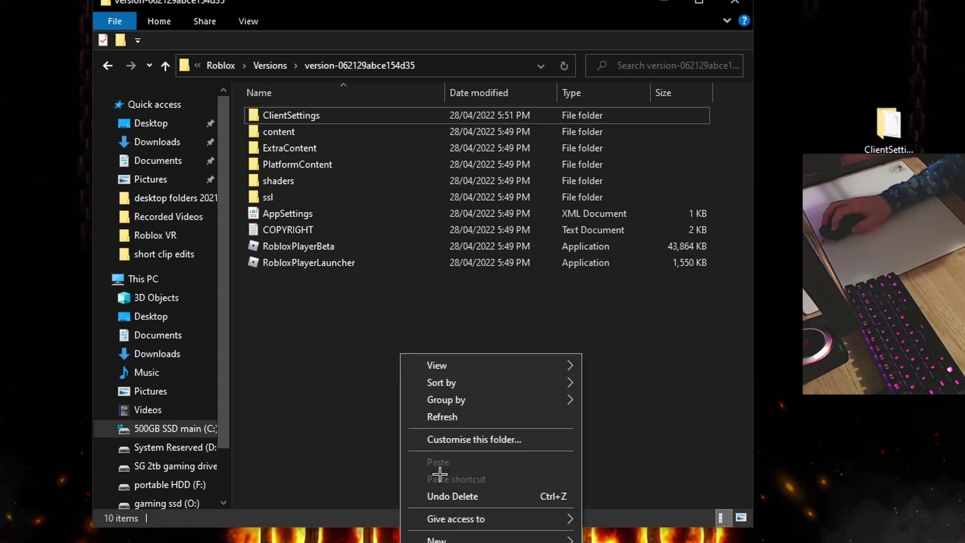
click(324, 432)
double_click(291, 115)
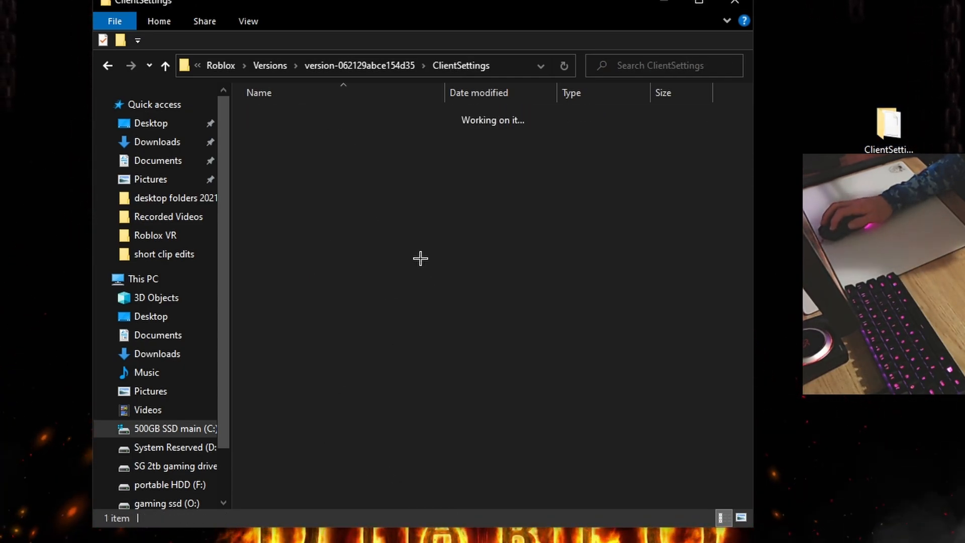
key(BackSpace)
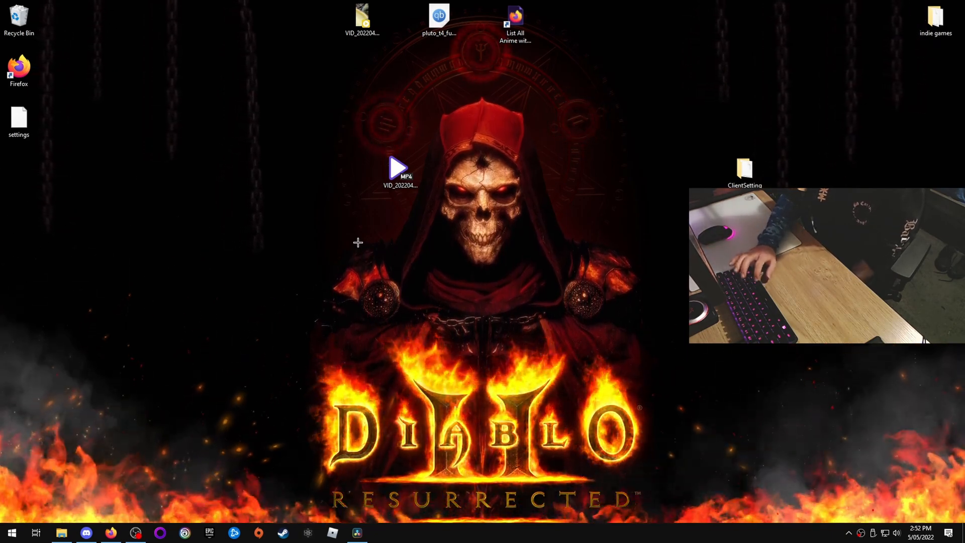
- Drag-select and deselect on the empty desktop, leaving the ClientSettings folder in place
mouse_move(652, 290)
mouse_down()
mouse_move(183, 257)
mouse_move(455, 363)
mouse_up()
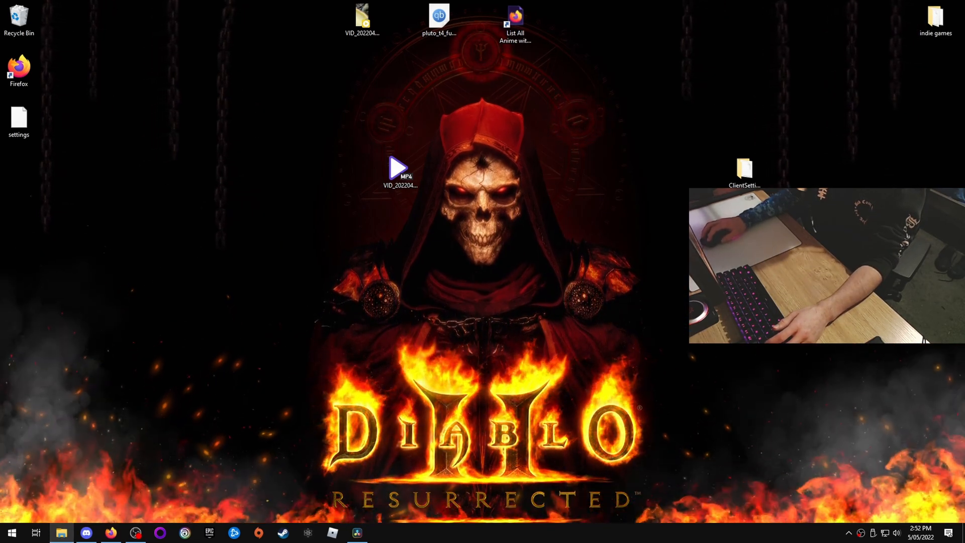
click(851, 174)
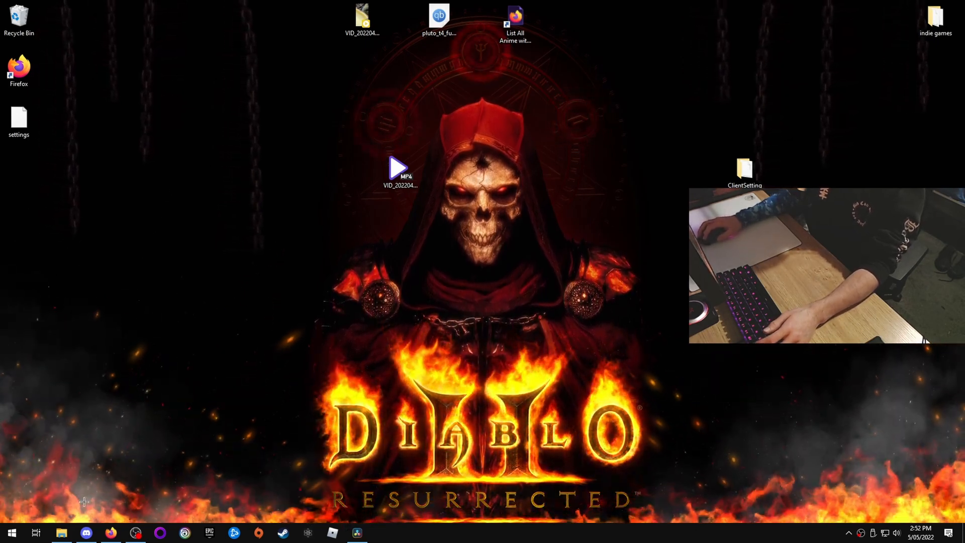
mouse_move(746, 436)
mouse_down()
mouse_move(184, 253)
mouse_move(839, 408)
mouse_up()
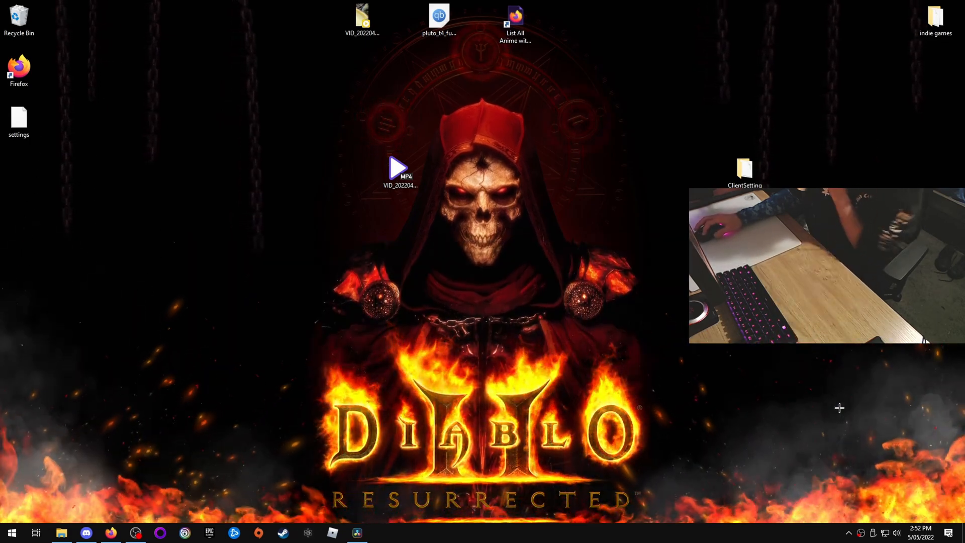